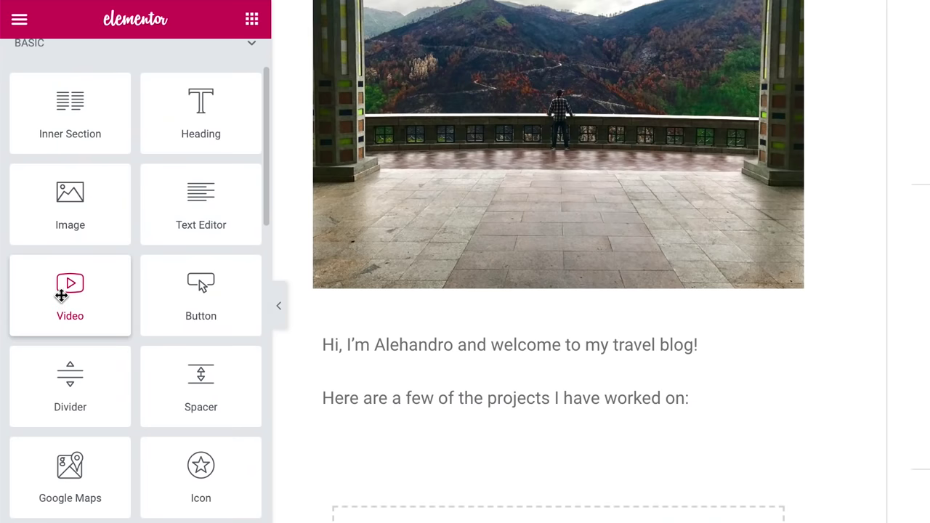
- Place a Video widget under the line 'Here are a few of the projects I have worked on:'
{"action": "left_click_drag", "start_coordinate": [60, 296], "coordinate": [575, 438]}
{"action": "scroll", "coordinate": [832, 437], "scroll_direction": "down", "scroll_amount": 1}
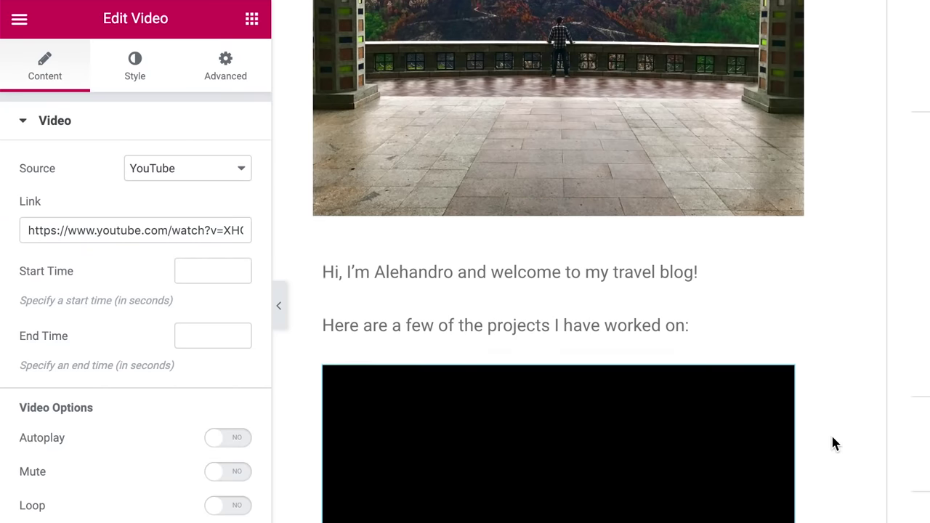
{"action": "scroll", "coordinate": [834, 444], "scroll_direction": "down", "scroll_amount": 2}
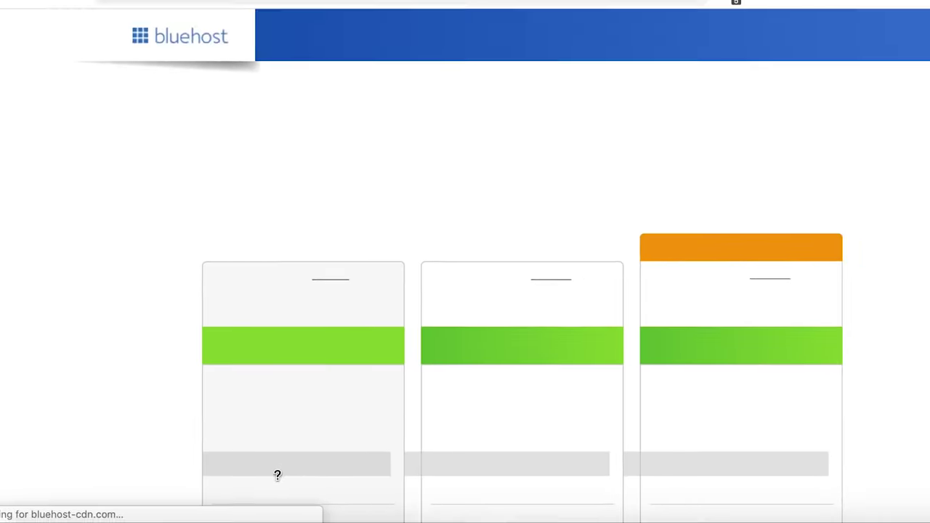
- Select the Basic hosting plan and check whether the new domain alexwanders.com is available
{"action": "scroll", "coordinate": [393, 230], "scroll_direction": "down", "scroll_amount": 2}
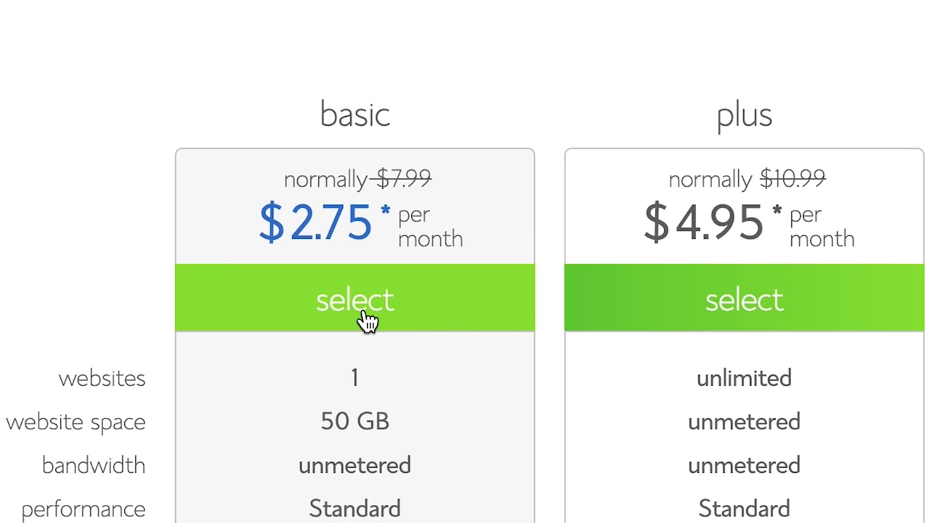
{"action": "left_click", "coordinate": [295, 248]}
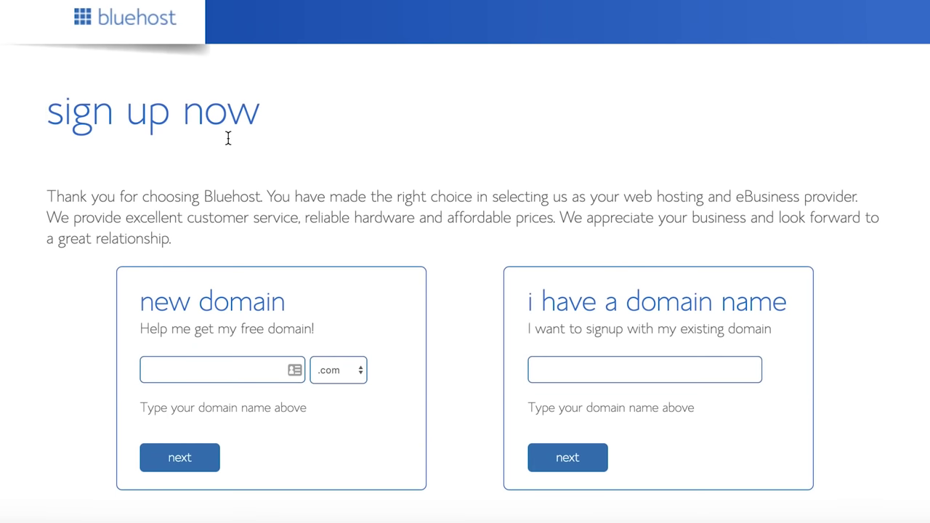
{"action": "left_click", "coordinate": [203, 371]}
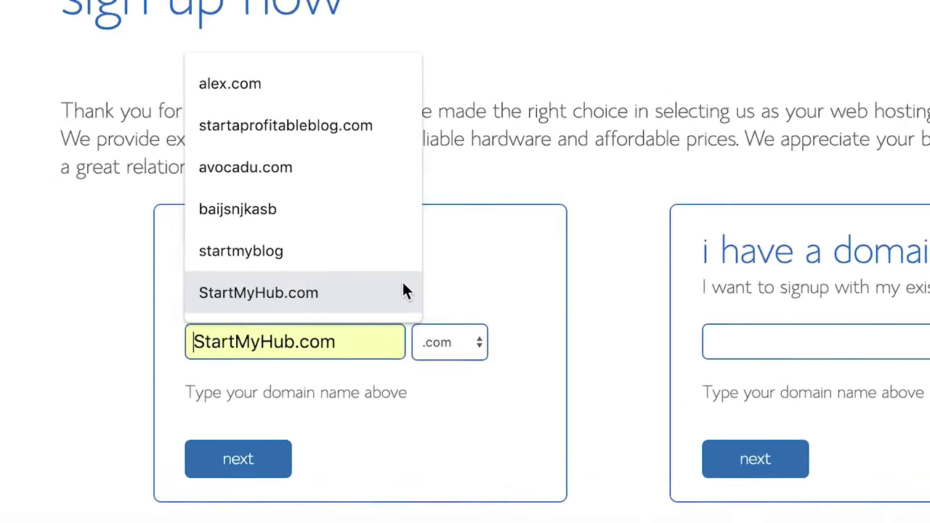
{"action": "type", "text": "alexwanders"}
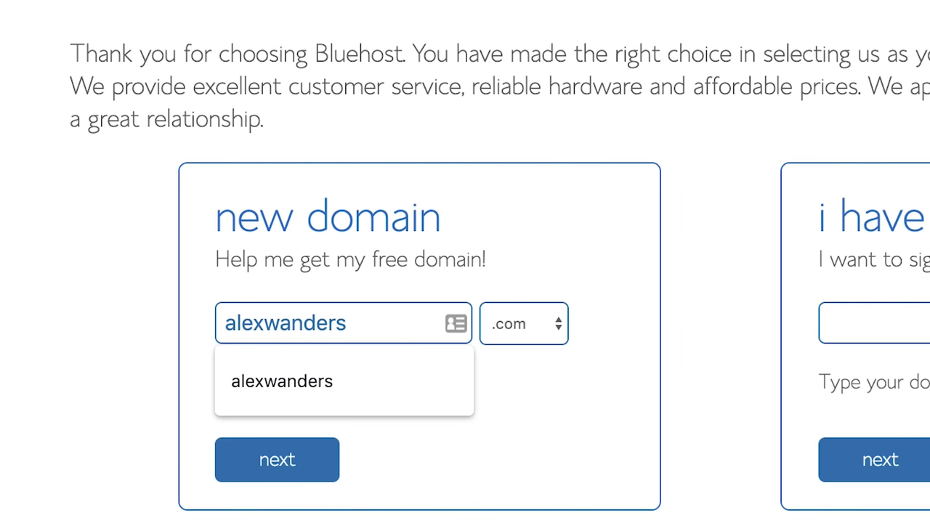
{"action": "left_click", "coordinate": [285, 472]}
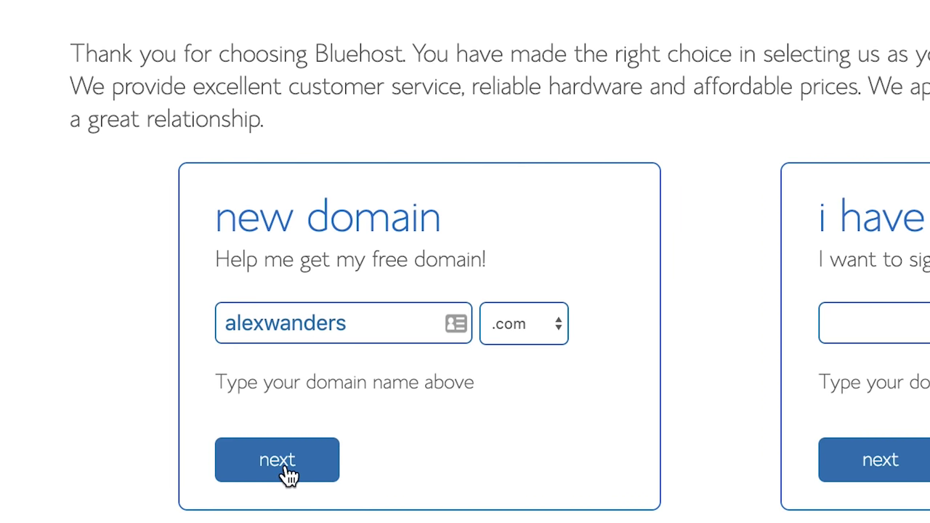
- Revise the taken domain to alexwillwander.com and confirm it is available
{"action": "left_click_drag", "start_coordinate": [69, 156], "coordinate": [872, 143]}
{"action": "left_click", "coordinate": [871, 164]}
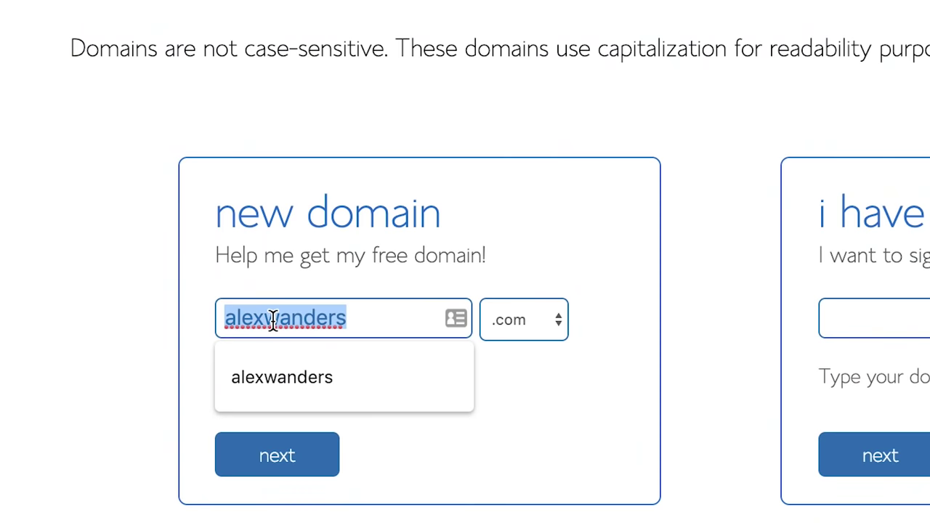
{"action": "type", "text": "alex"}
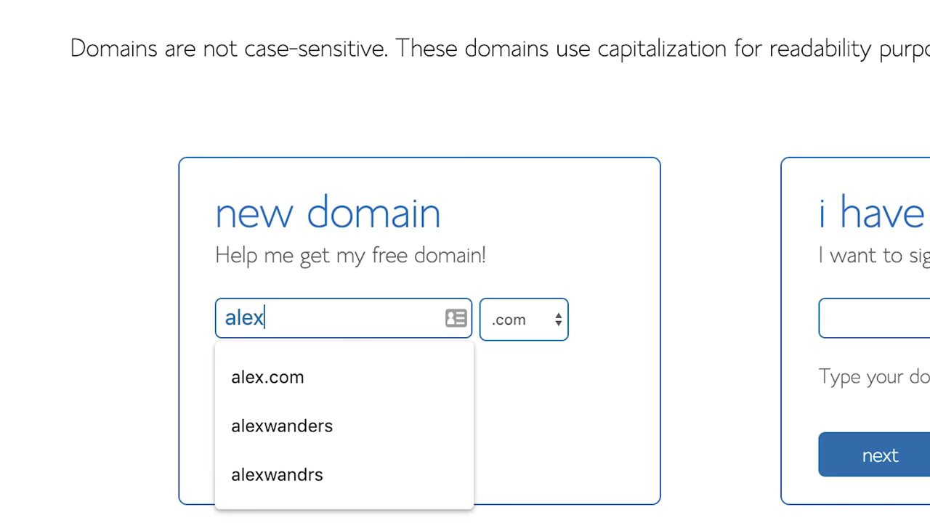
{"action": "type", "text": "willwander"}
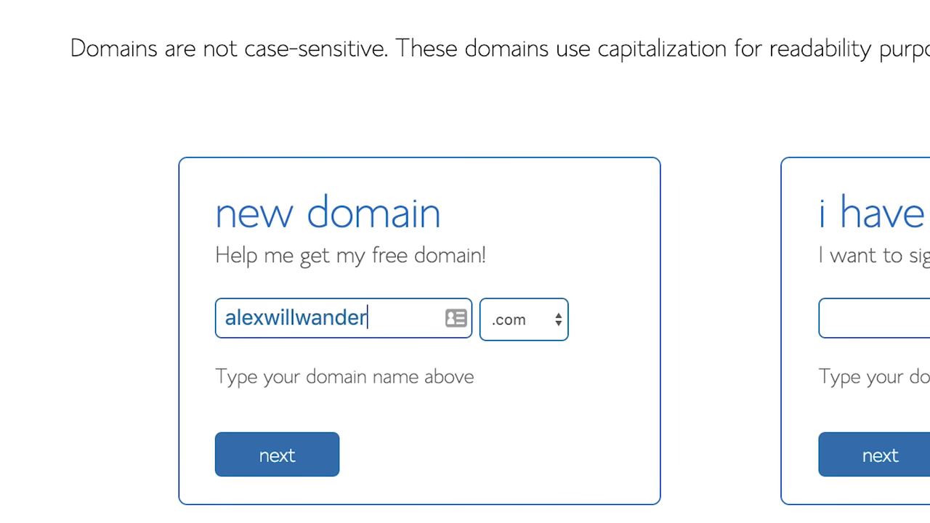
{"action": "left_click", "coordinate": [279, 467]}
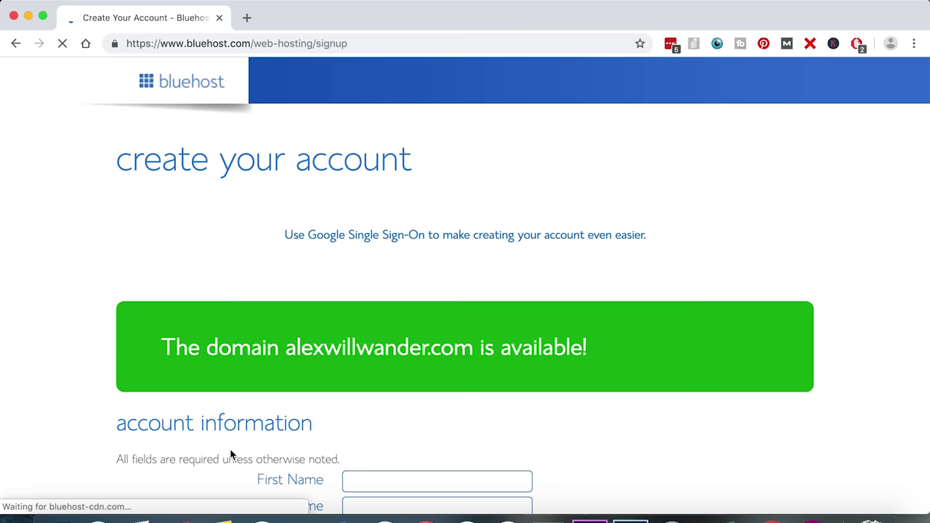
- Enter the account holder's first and last name and autofill the address and contact fields
{"action": "scroll", "coordinate": [310, 352], "scroll_direction": "down", "scroll_amount": 3}
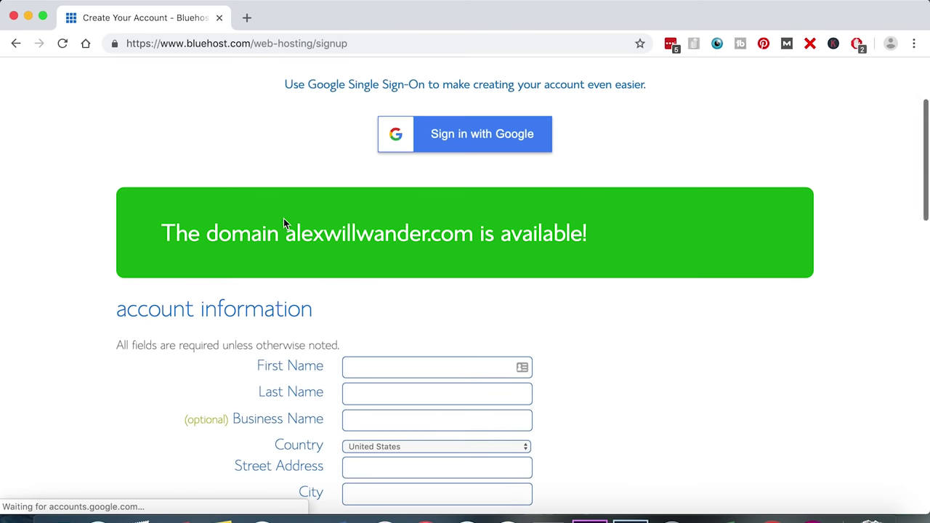
{"action": "left_click_drag", "start_coordinate": [284, 222], "coordinate": [638, 243]}
{"action": "left_click", "coordinate": [473, 262]}
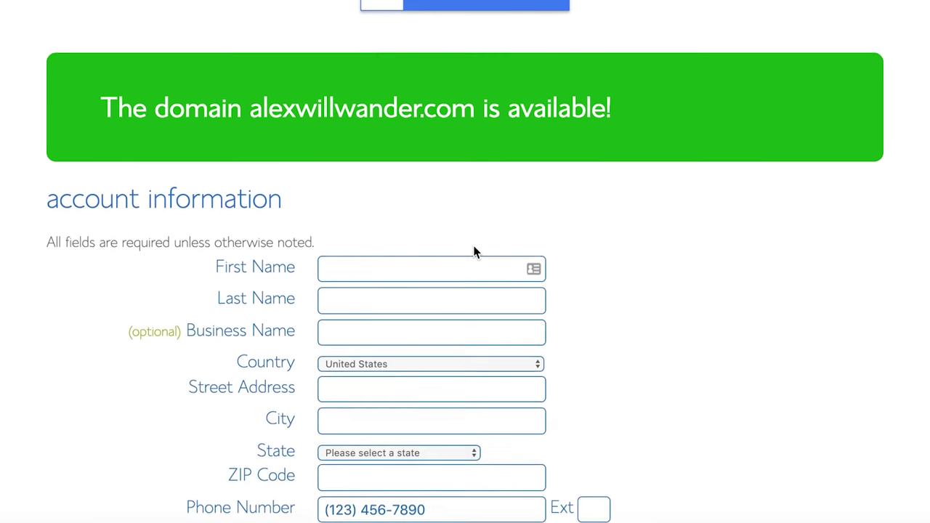
{"action": "scroll", "coordinate": [474, 253], "scroll_direction": "down", "scroll_amount": 5}
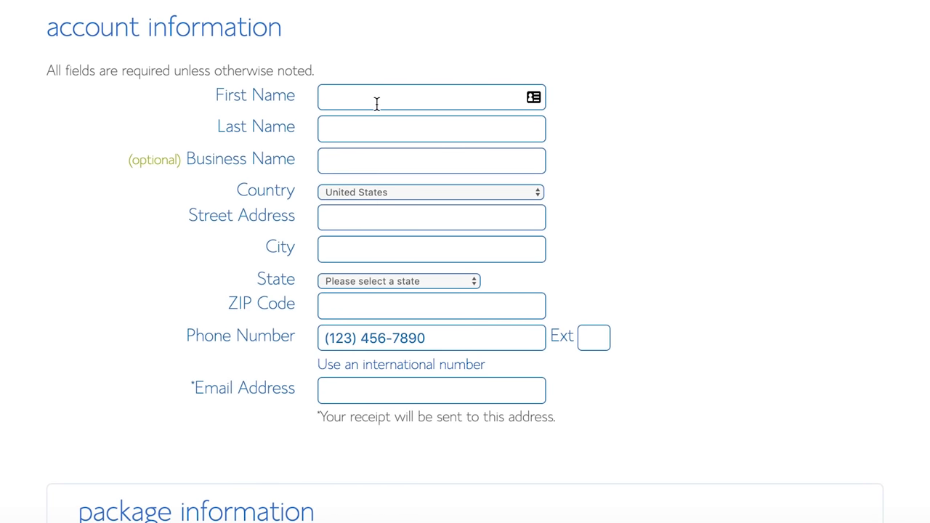
{"action": "left_click", "coordinate": [377, 104]}
{"action": "type", "text": "Alex"}
{"action": "key", "text": "Tab"}
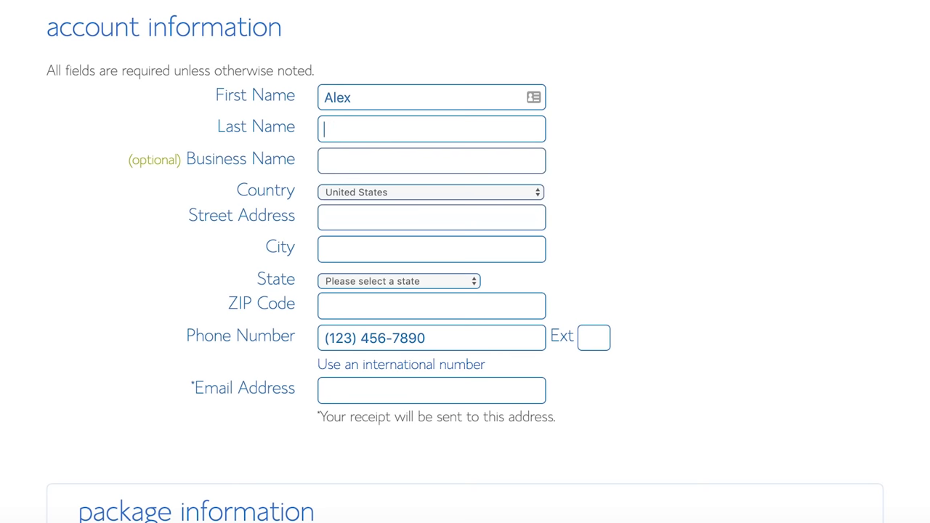
{"action": "type", "text": "Nerney"}
{"action": "key", "text": "Tab"}
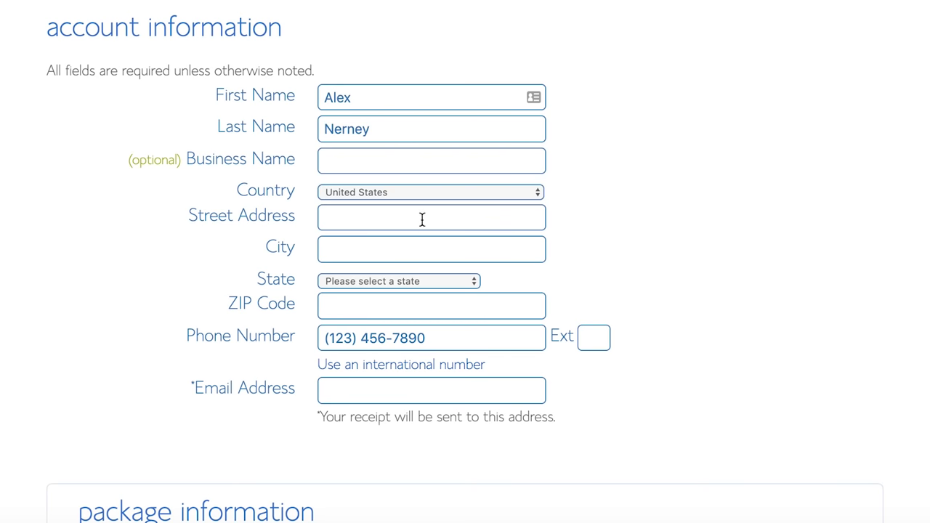
{"action": "left_click", "coordinate": [422, 220]}
{"action": "left_click", "coordinate": [402, 160]}
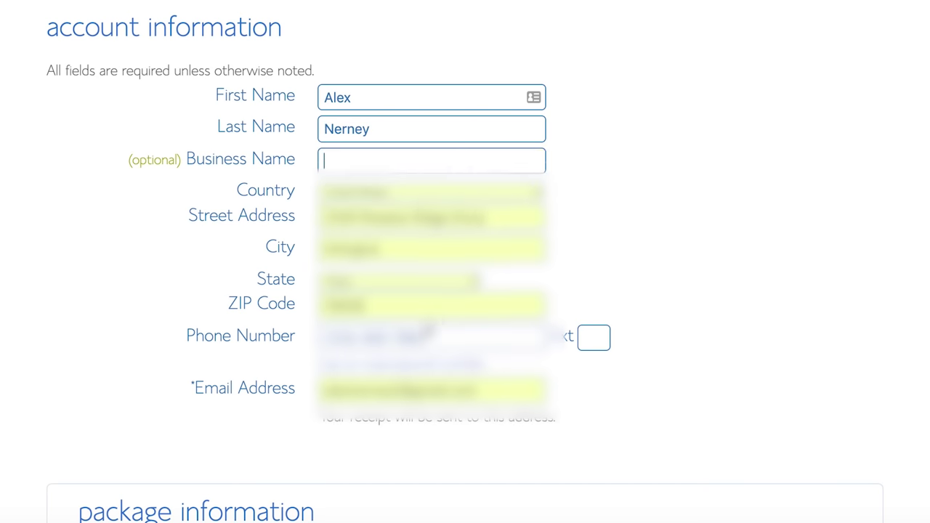
- Change the account plan to Basic 12 Month at $4.95/mo, $59.40 hosting
{"action": "scroll", "coordinate": [597, 372], "scroll_direction": "down", "scroll_amount": 5}
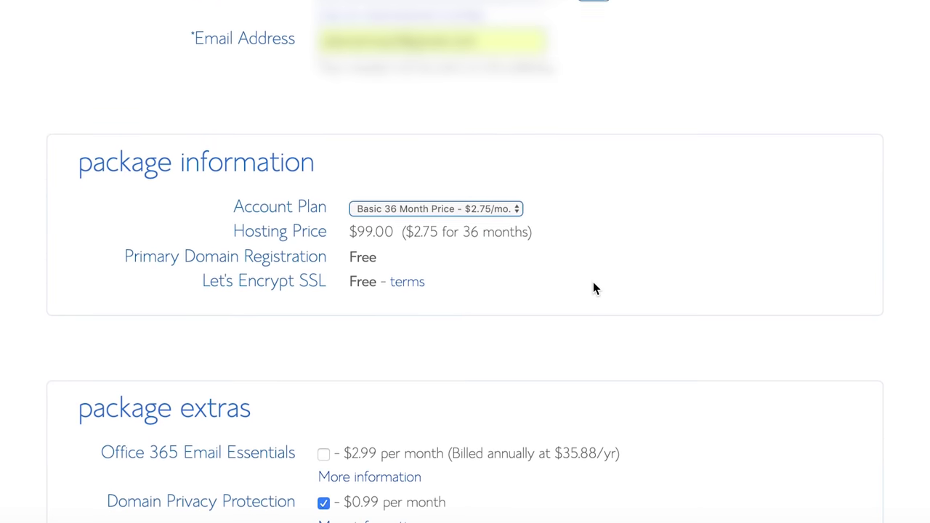
{"action": "scroll", "coordinate": [594, 288], "scroll_direction": "down", "scroll_amount": 3}
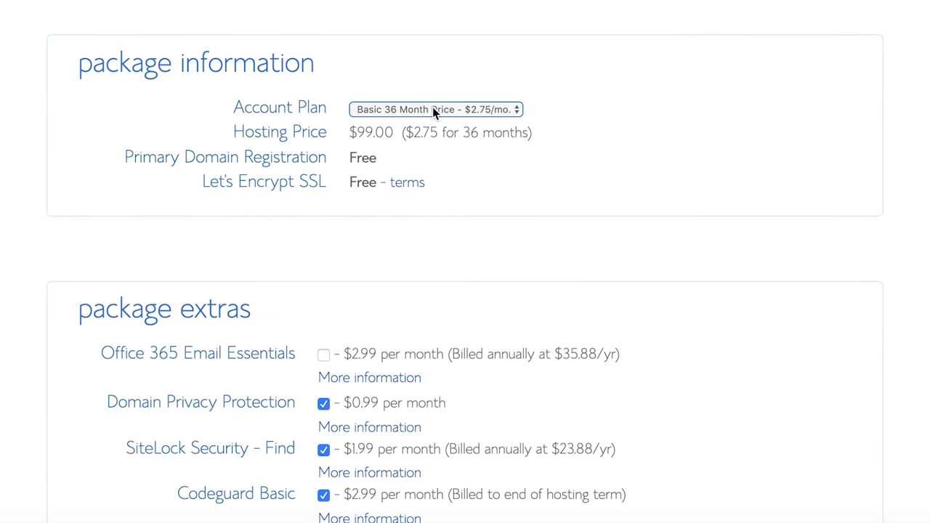
{"action": "left_click", "coordinate": [446, 111]}
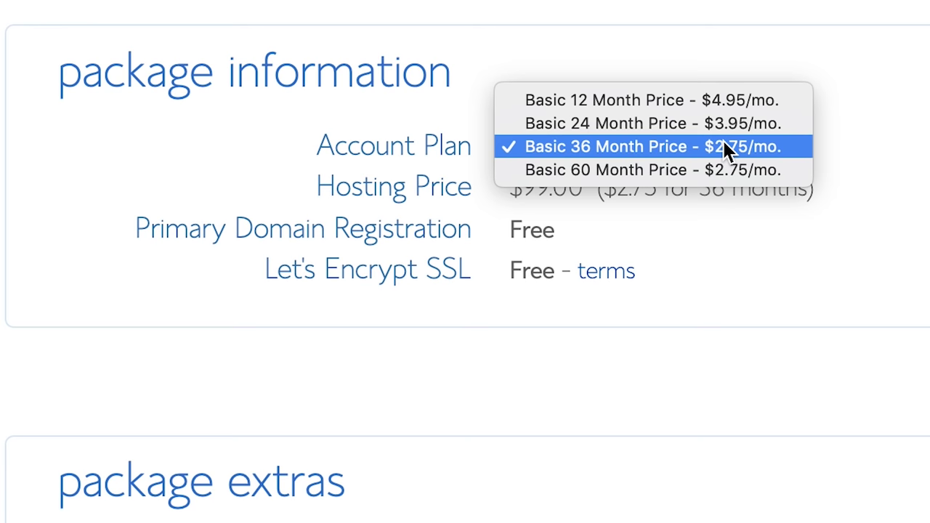
{"action": "left_click", "coordinate": [725, 103]}
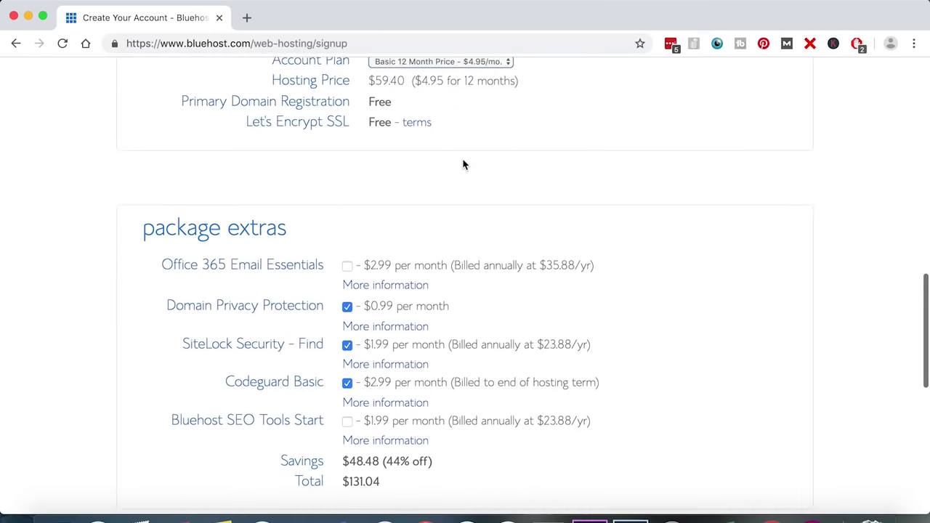
- Untick SiteLock Security so only Domain Privacy Protection stays, bringing the total to $71.28
{"action": "scroll", "coordinate": [464, 165], "scroll_direction": "down", "scroll_amount": 4}
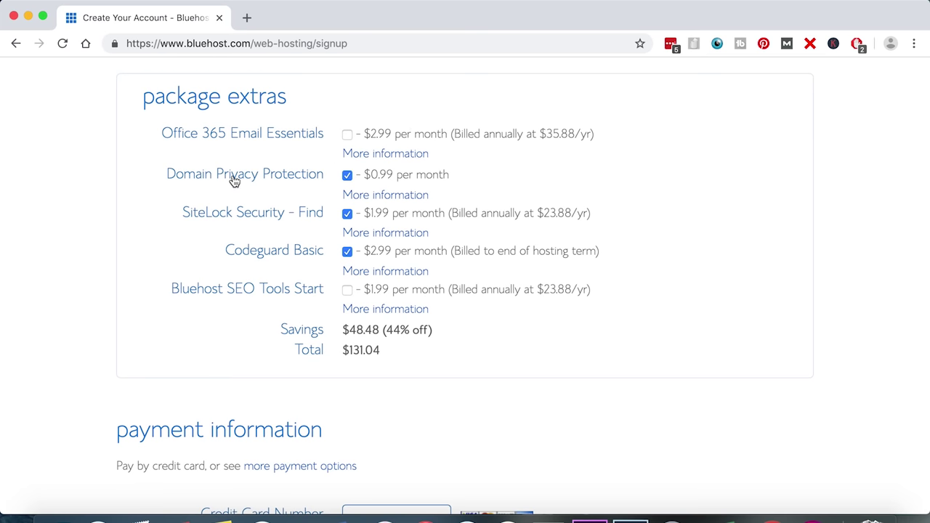
{"action": "left_click", "coordinate": [347, 215]}
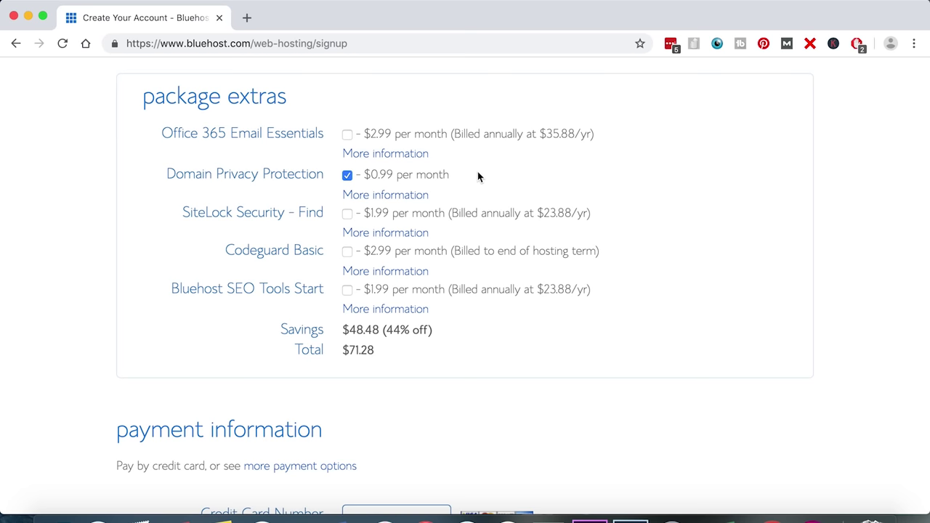
{"action": "scroll", "coordinate": [483, 200], "scroll_direction": "down", "scroll_amount": 1}
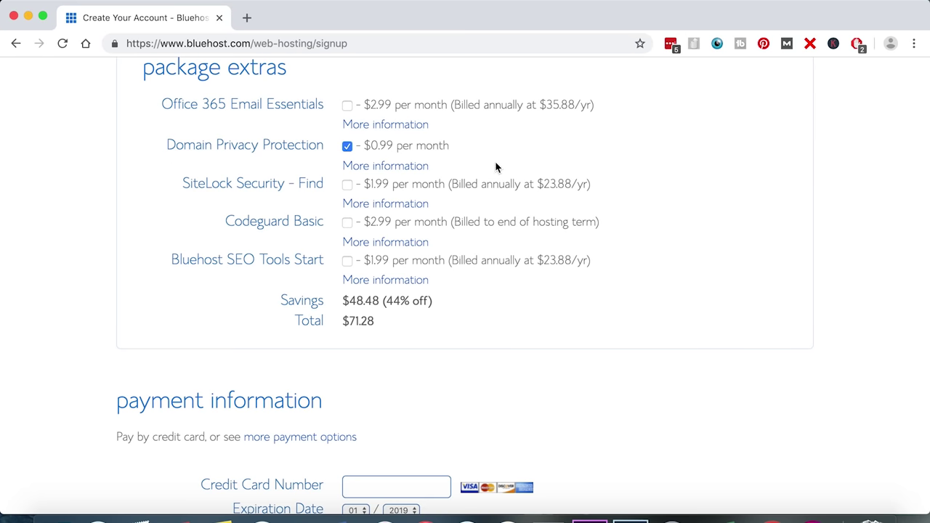
{"action": "scroll", "coordinate": [495, 167], "scroll_direction": "down", "scroll_amount": 5}
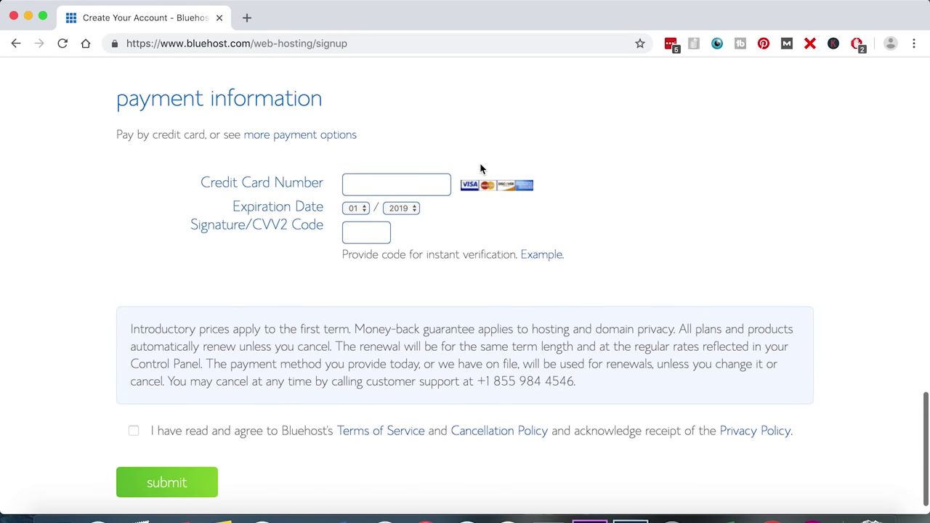
- Autofill the card details from a saved card, accept the terms of service, and submit the order
{"action": "left_click", "coordinate": [399, 184]}
{"action": "left_click", "coordinate": [407, 215]}
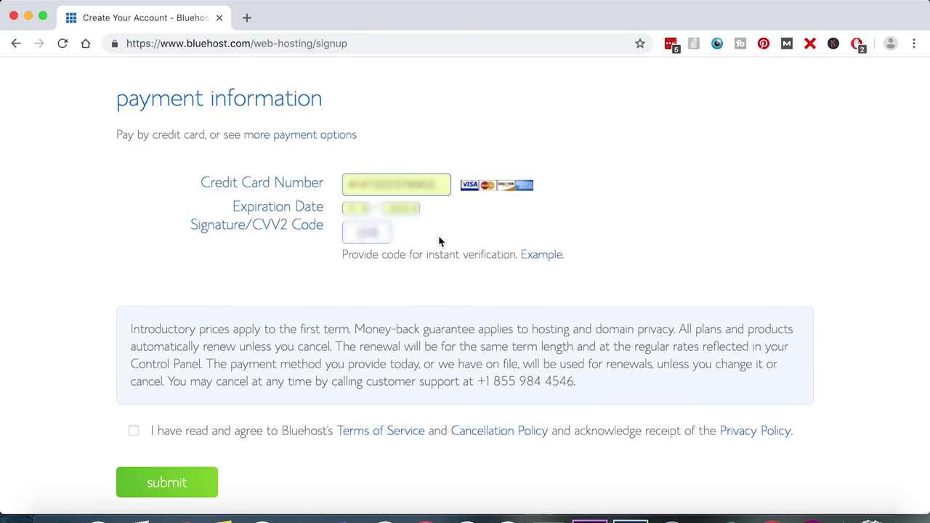
{"action": "scroll", "coordinate": [133, 413], "scroll_direction": "down", "scroll_amount": 1}
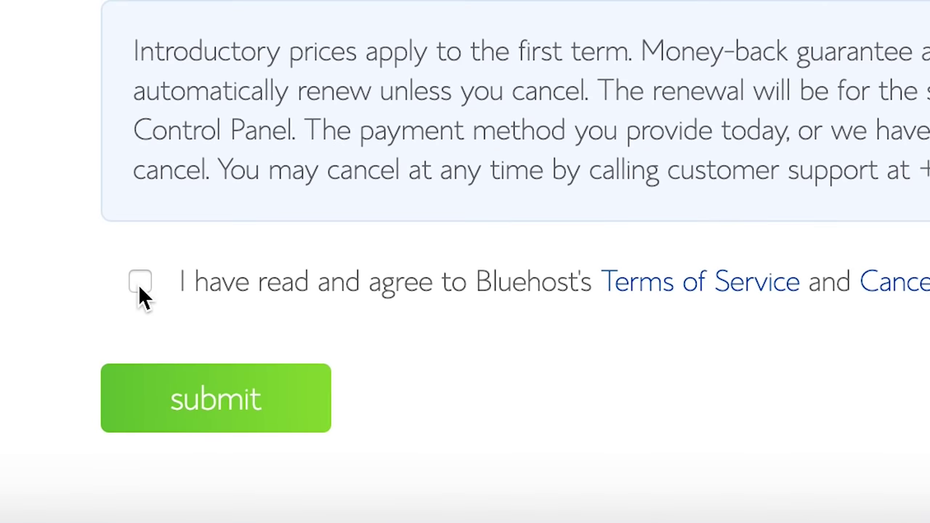
{"action": "left_click", "coordinate": [133, 409]}
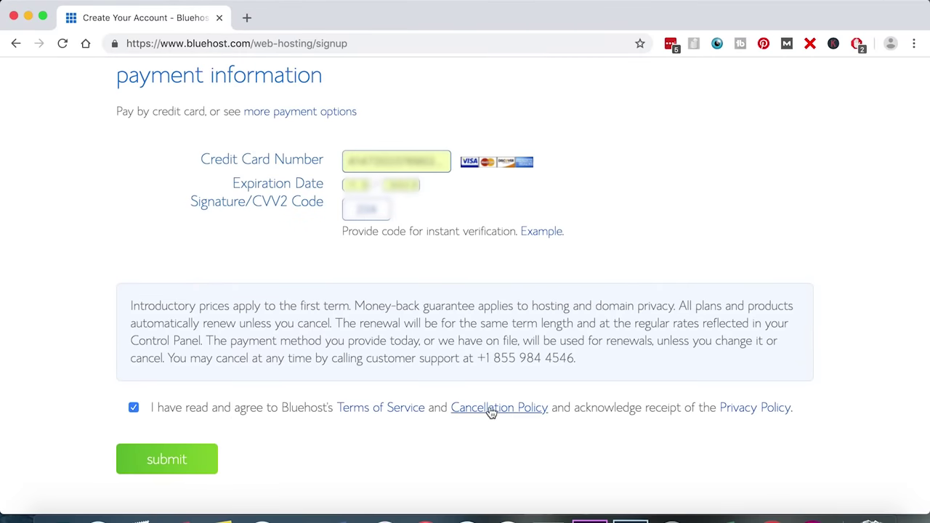
{"action": "left_click", "coordinate": [169, 459]}
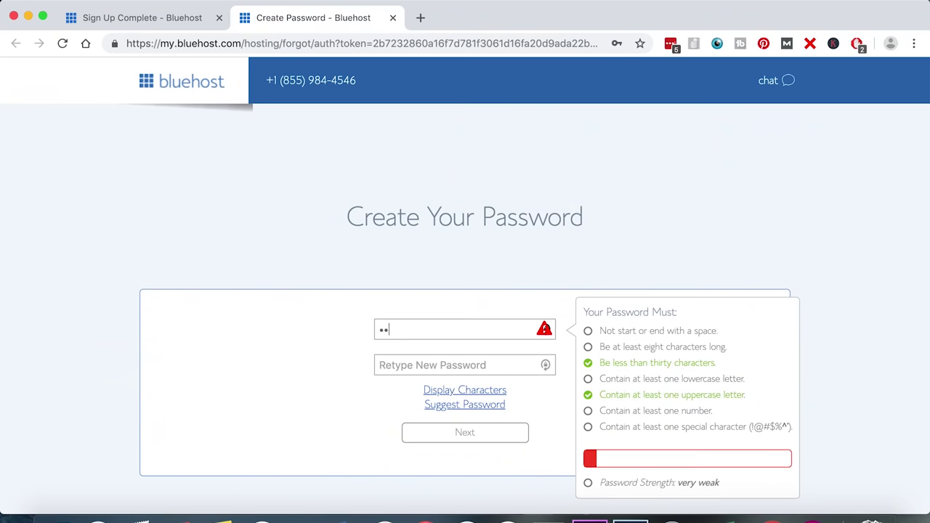
- Enter and confirm the new account password, accept the privacy policy and terms, and submit
{"action": "type", "text": "•••••••••••"}
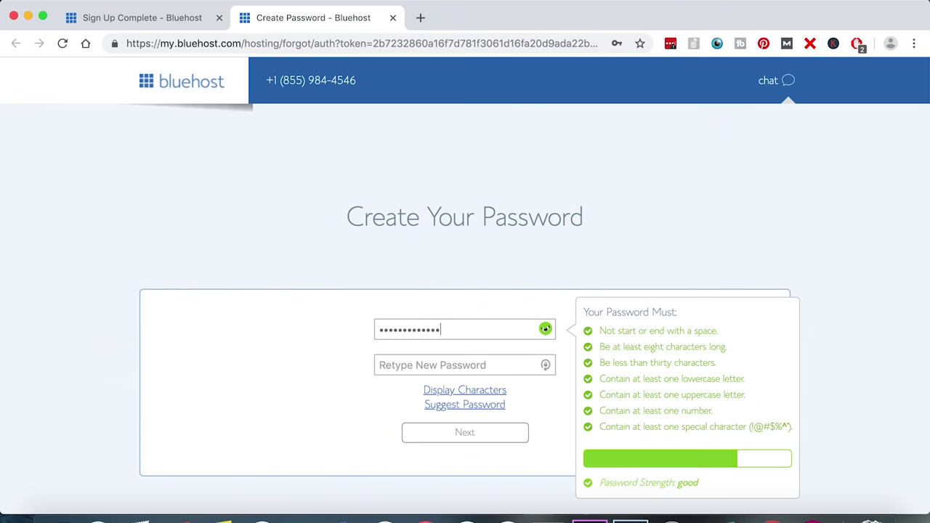
{"action": "key", "text": "Tab"}
{"action": "type", "text": "••"}
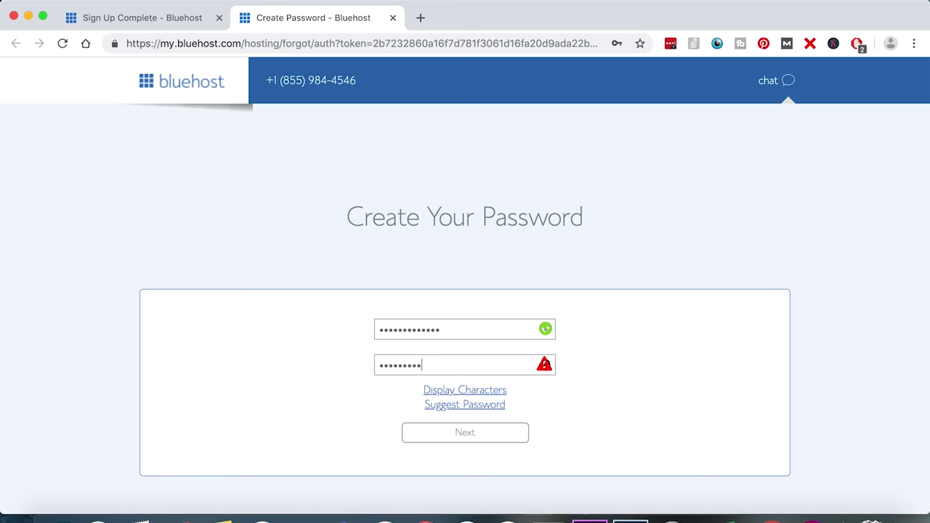
{"action": "type", "text": "•••••••••••"}
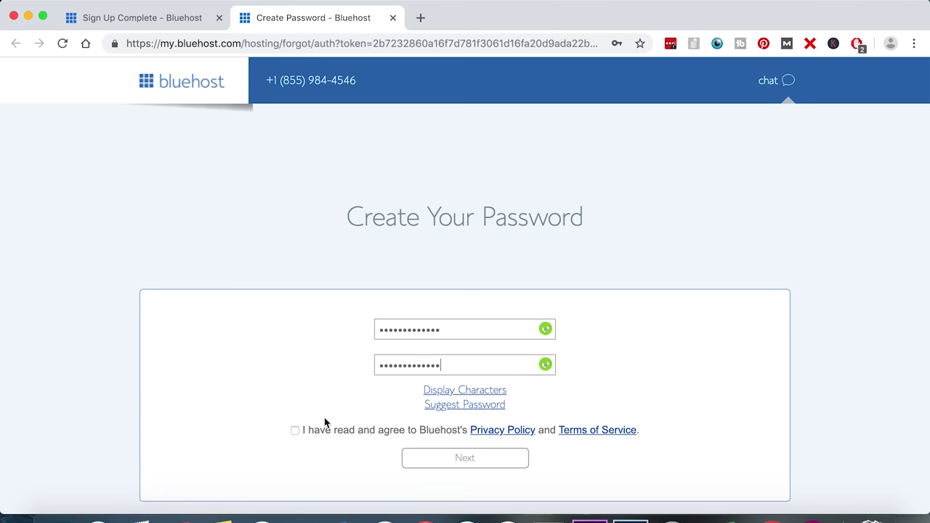
{"action": "left_click", "coordinate": [296, 429]}
{"action": "left_click", "coordinate": [489, 460]}
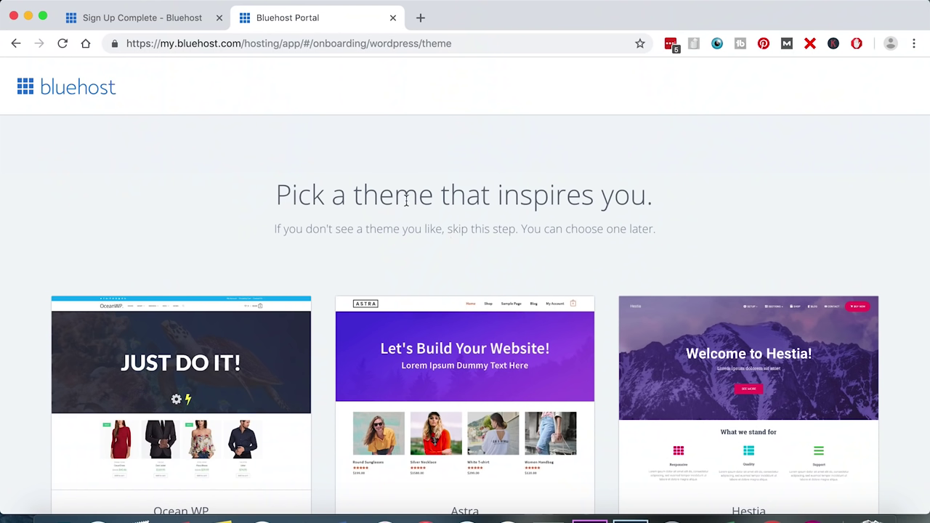
- Skip the theme-picking step and wait while the WordPress site is set up
{"action": "left_click_drag", "start_coordinate": [276, 195], "coordinate": [660, 211]}
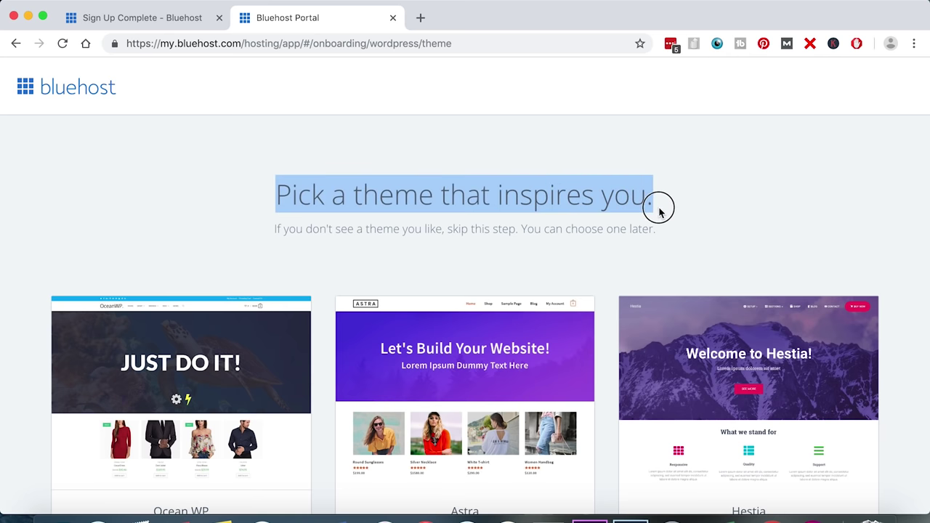
{"action": "scroll", "coordinate": [476, 247], "scroll_direction": "down", "scroll_amount": 5}
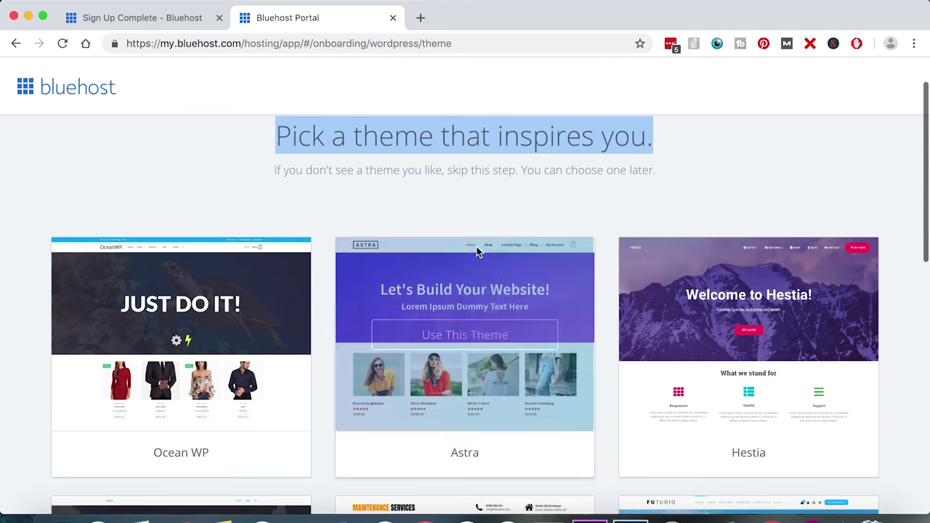
{"action": "scroll", "coordinate": [477, 251], "scroll_direction": "down", "scroll_amount": 10}
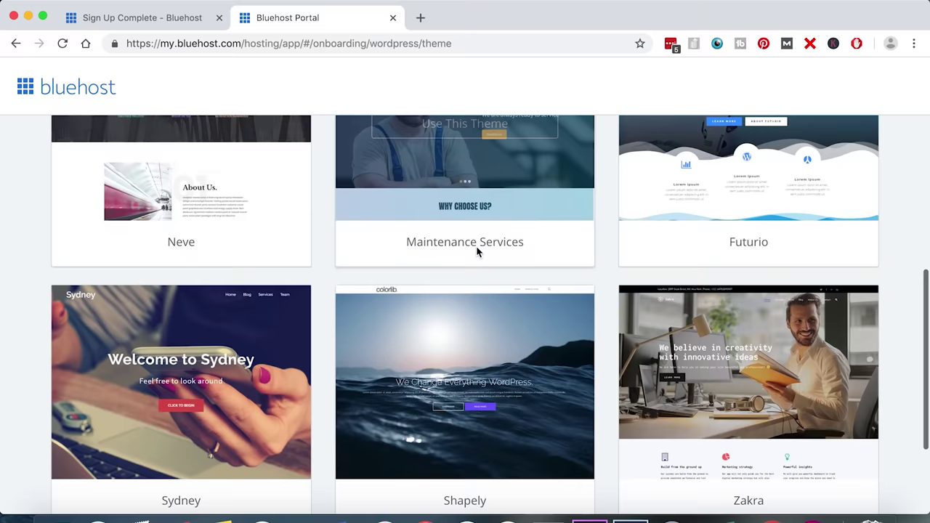
{"action": "scroll", "coordinate": [476, 261], "scroll_direction": "down", "scroll_amount": 2}
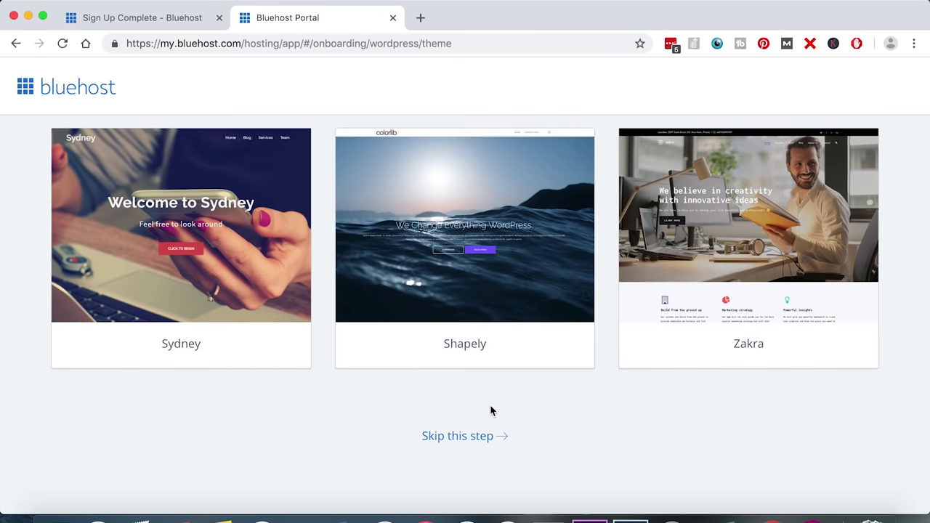
{"action": "left_click", "coordinate": [461, 438]}
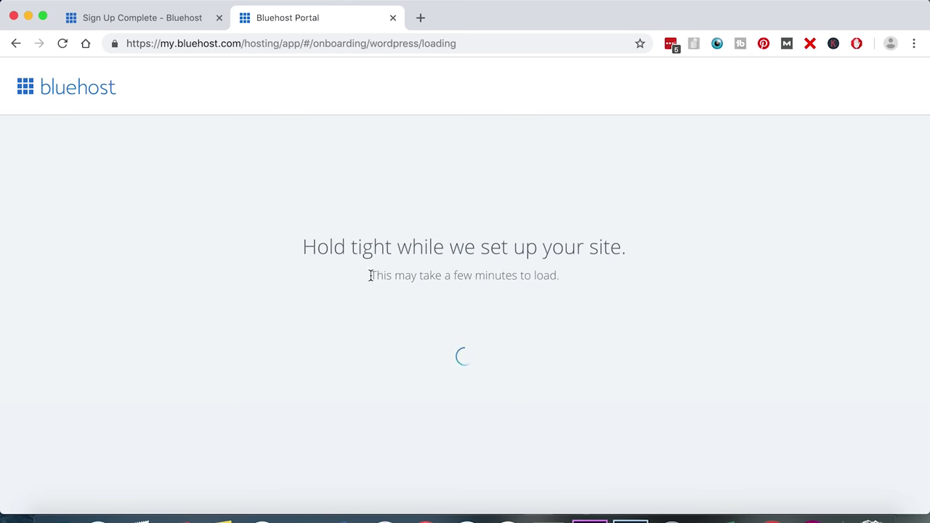
{"action": "left_click_drag", "start_coordinate": [370, 276], "coordinate": [583, 282]}
{"action": "left_click", "coordinate": [603, 317]}
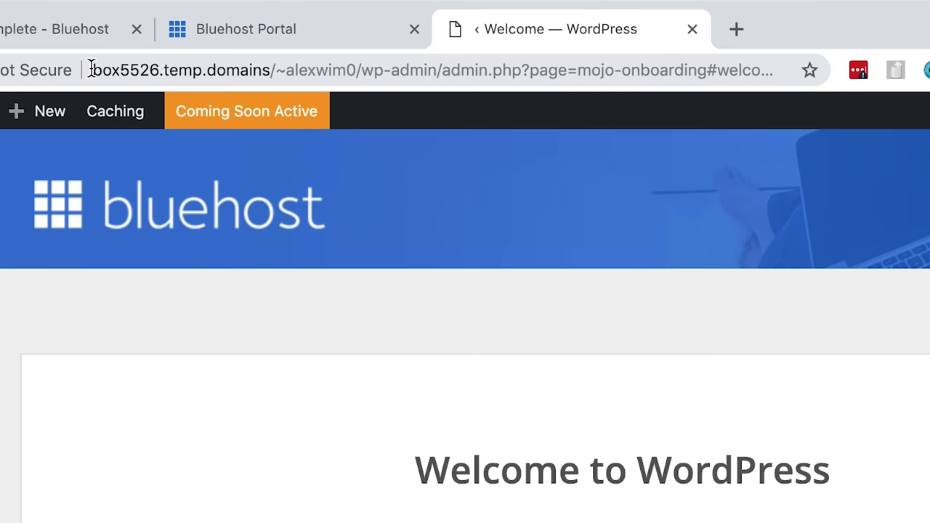
- Check the temporary site address, then bring up the Appearance menu in the admin sidebar
{"action": "left_click_drag", "start_coordinate": [192, 43], "coordinate": [225, 44]}
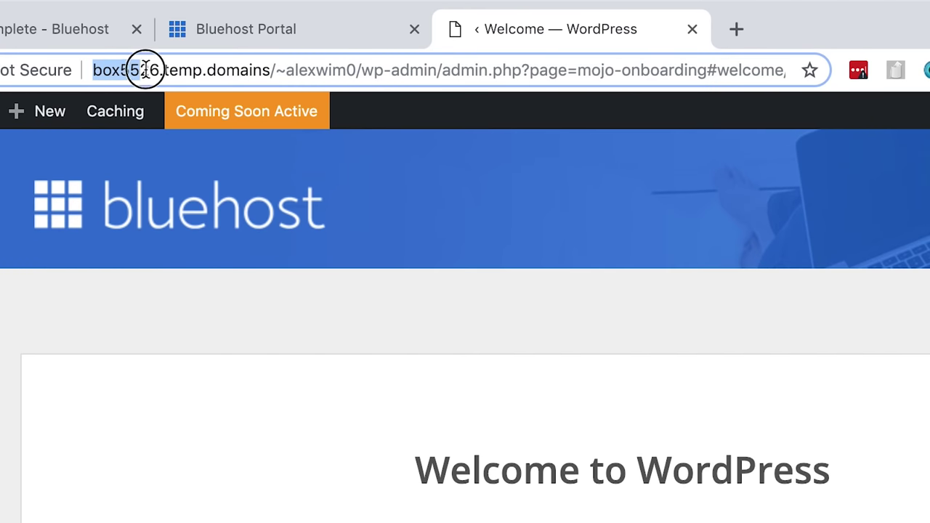
{"action": "left_click", "coordinate": [275, 70]}
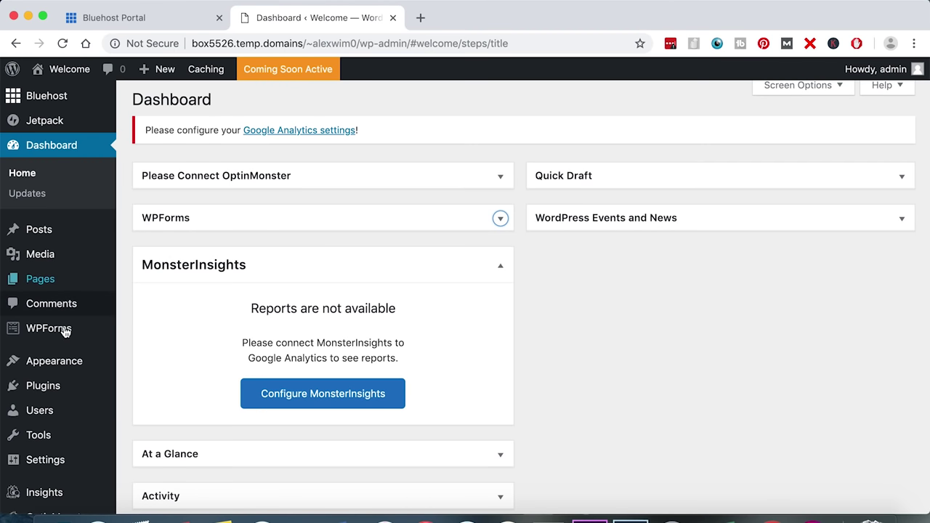
{"action": "mouse_move", "coordinate": [58, 366]}
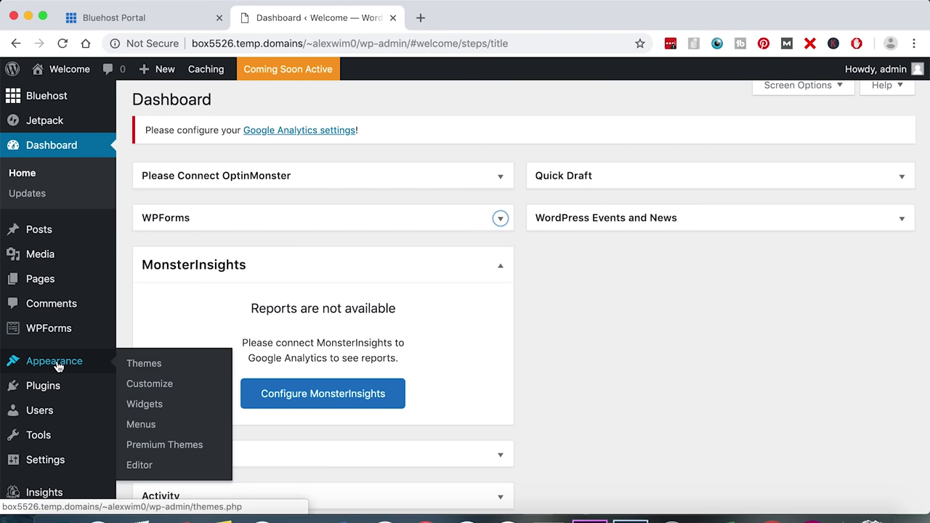
- Find Flash Blog in the theme directory, install it, and activate it
{"action": "left_click", "coordinate": [145, 365]}
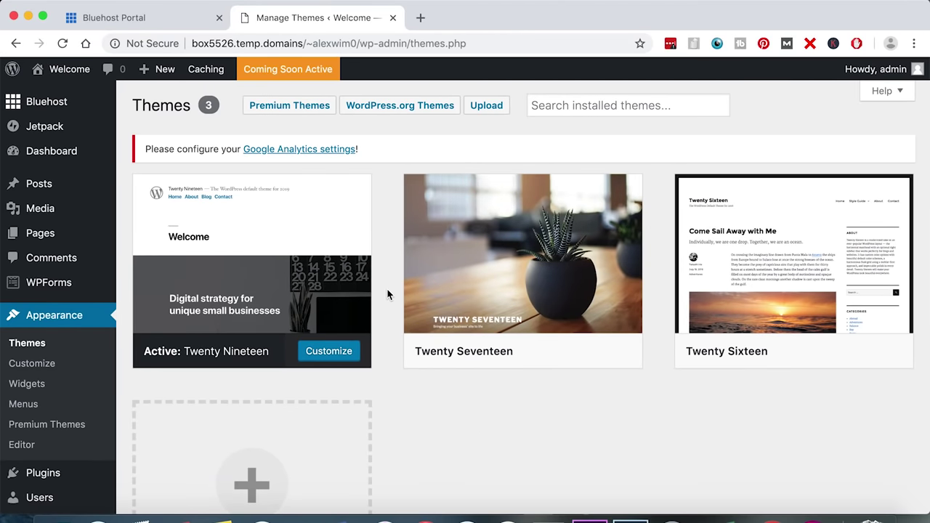
{"action": "scroll", "coordinate": [386, 291], "scroll_direction": "down", "scroll_amount": 3}
{"action": "left_click", "coordinate": [257, 373]}
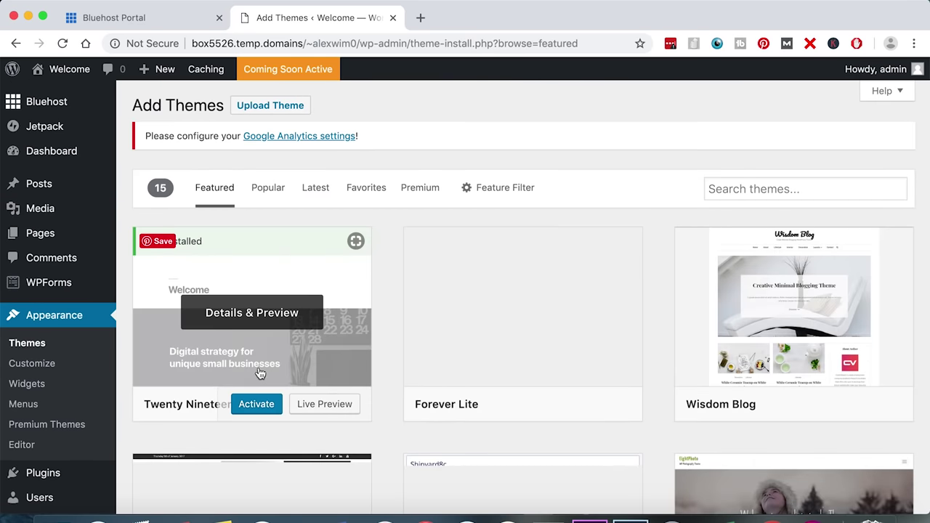
{"action": "scroll", "coordinate": [386, 432], "scroll_direction": "down", "scroll_amount": 5}
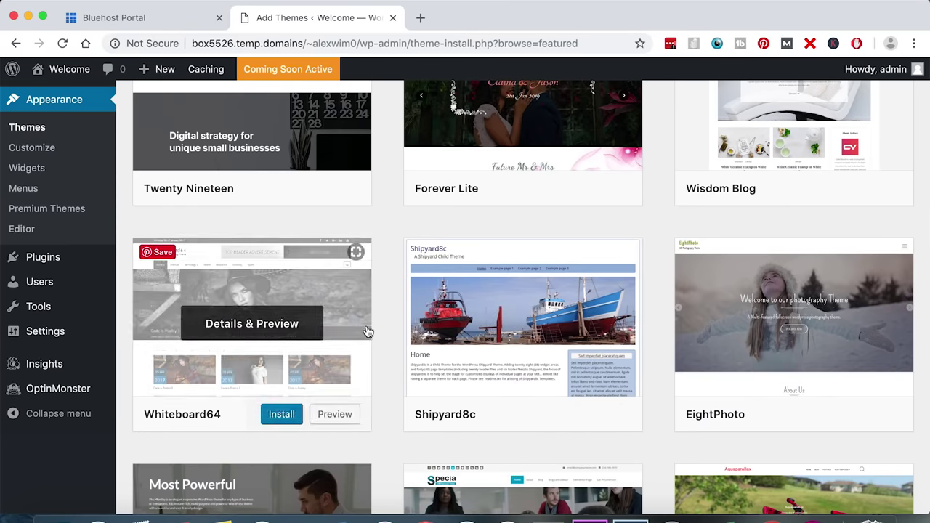
{"action": "scroll", "coordinate": [383, 326], "scroll_direction": "up", "scroll_amount": 4}
{"action": "scroll", "coordinate": [384, 331], "scroll_direction": "up", "scroll_amount": 1}
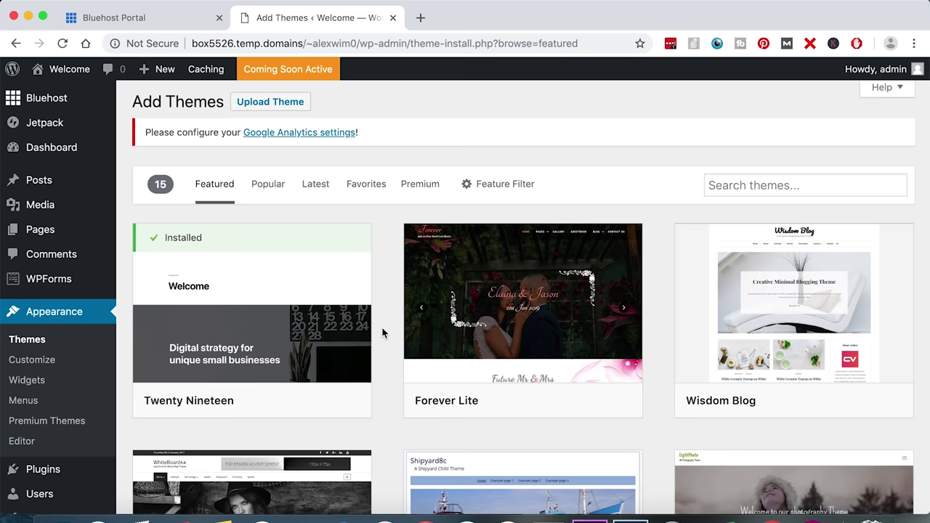
{"action": "left_click", "coordinate": [766, 185]}
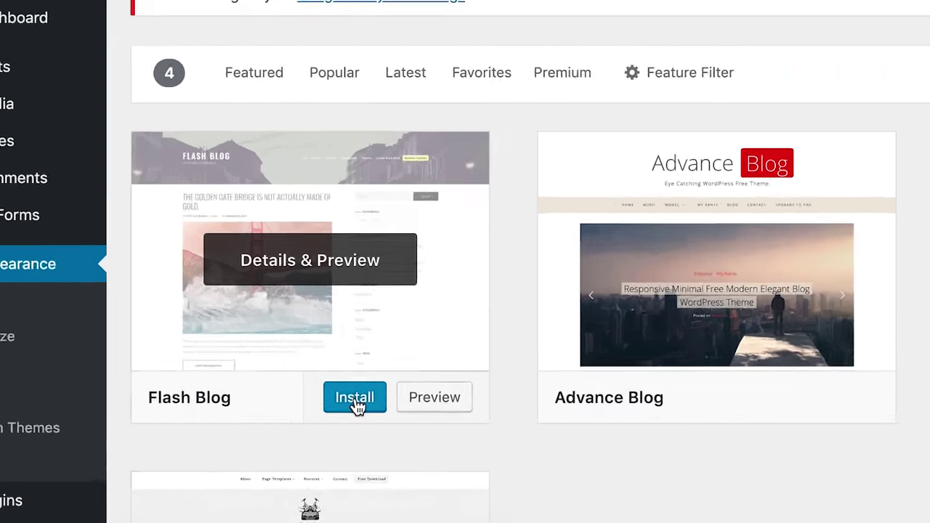
{"action": "left_click", "coordinate": [283, 401]}
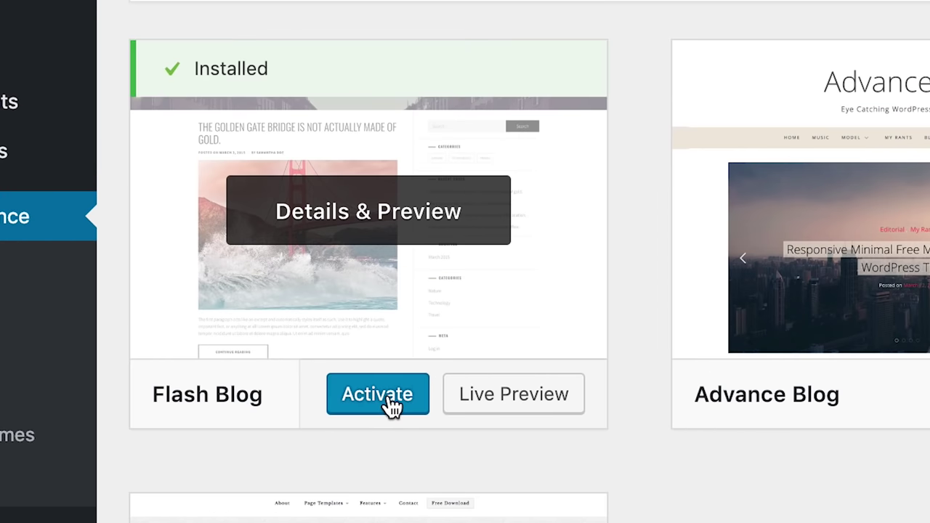
{"action": "left_click", "coordinate": [377, 394]}
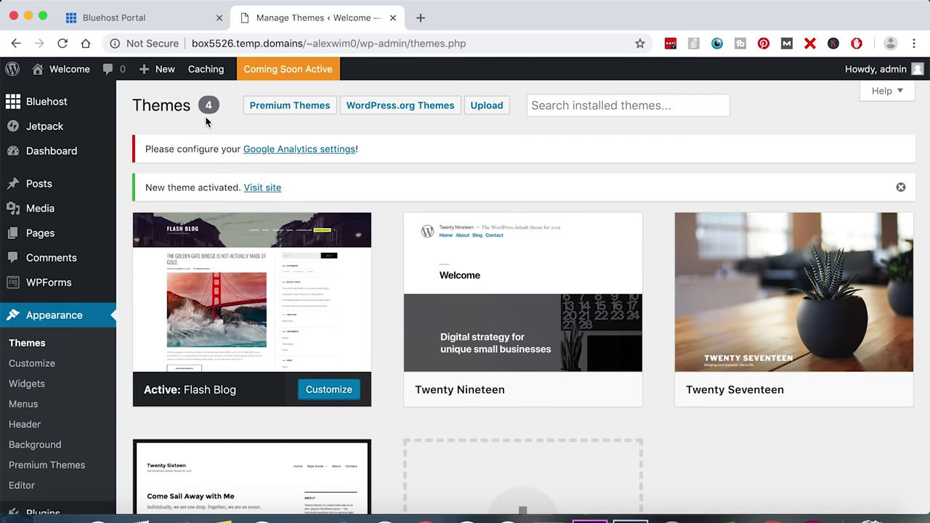
- Open the live site in a new tab and browse the Flash Blog layout with the 'Hello World!' post
{"action": "mouse_move", "coordinate": [68, 76]}
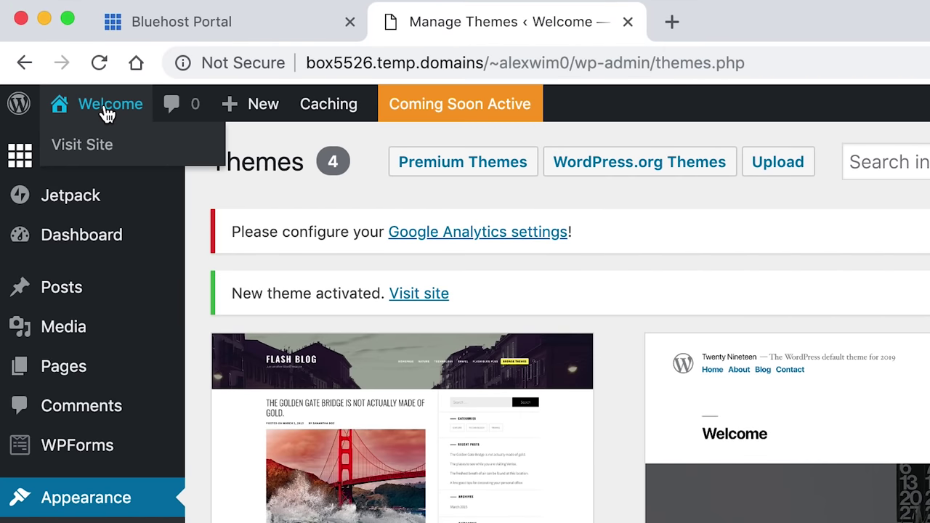
{"action": "scroll", "coordinate": [108, 114], "scroll_direction": "down", "scroll_amount": 1}
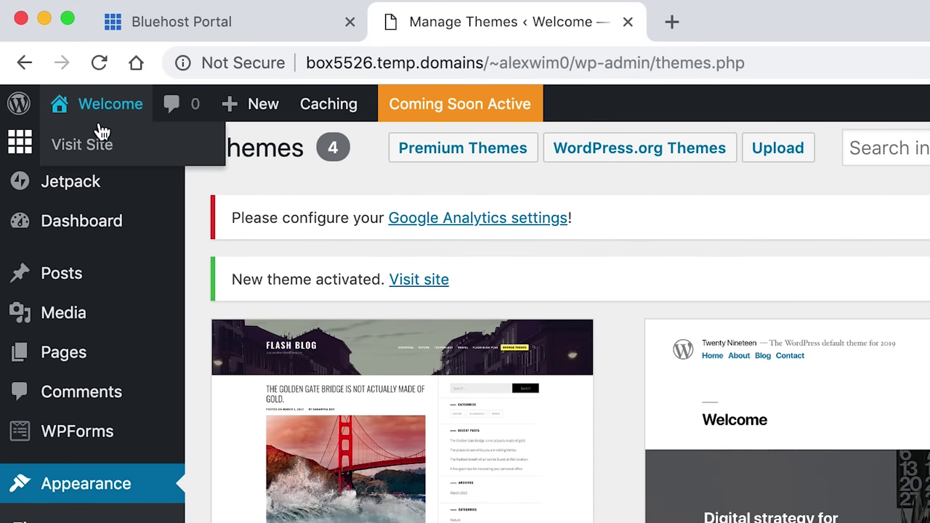
{"action": "right_click", "coordinate": [98, 145]}
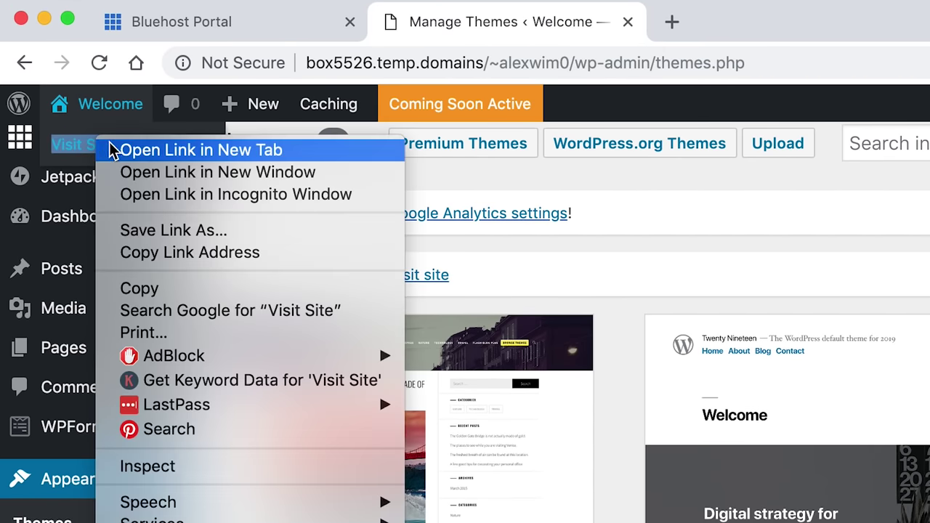
{"action": "left_click", "coordinate": [211, 151]}
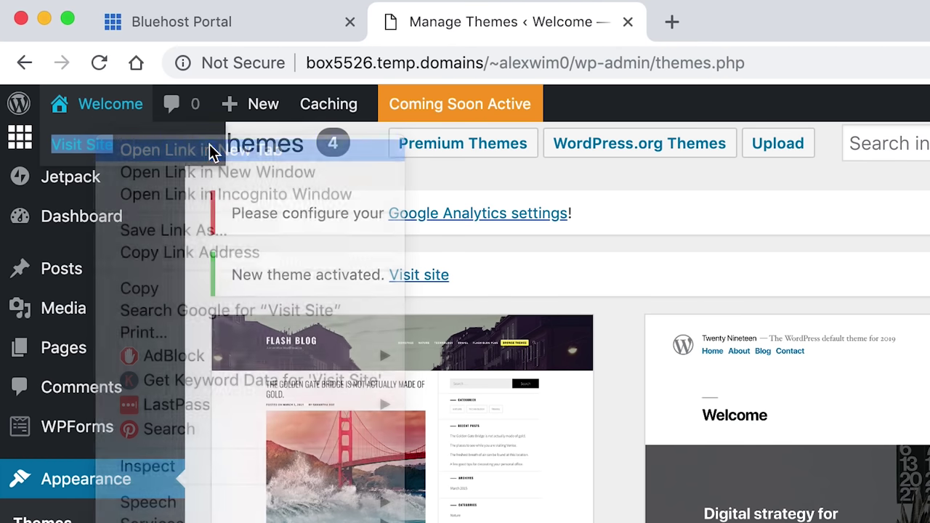
{"action": "left_click", "coordinate": [790, 25]}
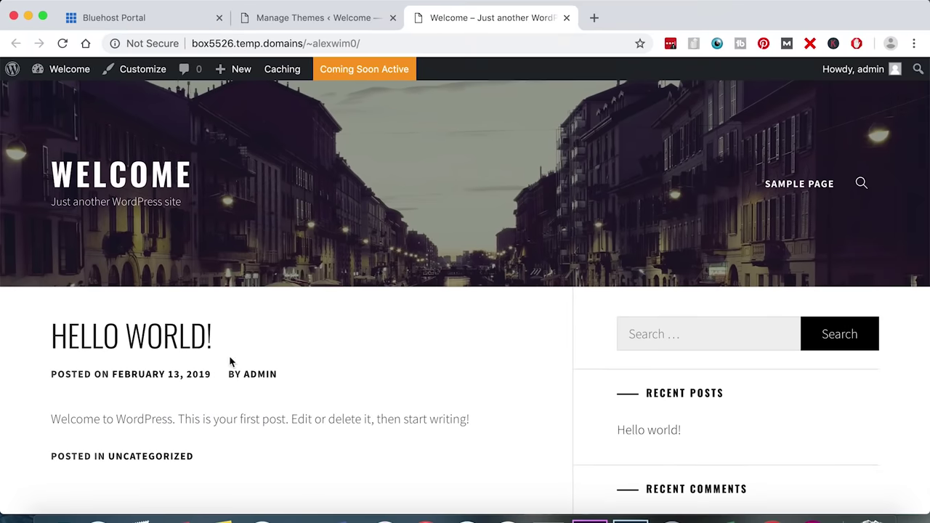
{"action": "scroll", "coordinate": [483, 336], "scroll_direction": "down", "scroll_amount": 5}
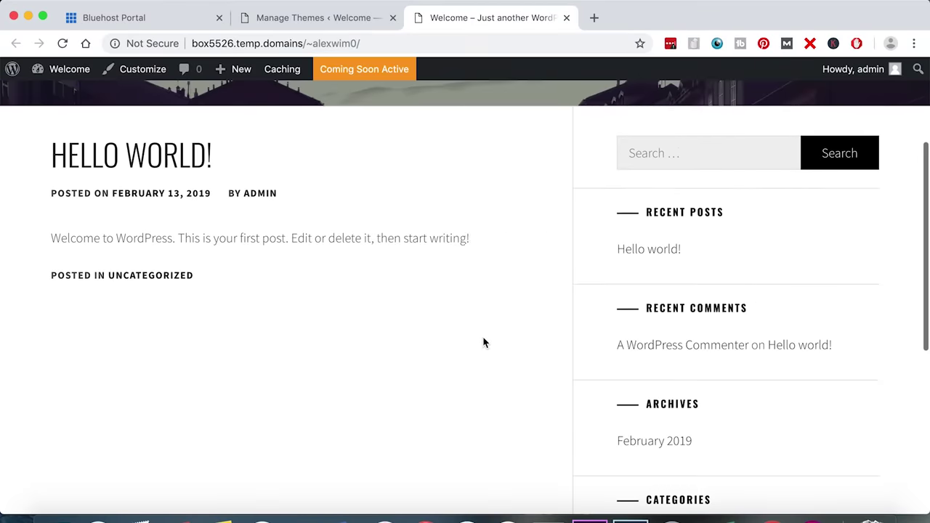
{"action": "scroll", "coordinate": [483, 342], "scroll_direction": "down", "scroll_amount": 4}
{"action": "scroll", "coordinate": [482, 342], "scroll_direction": "up", "scroll_amount": 7}
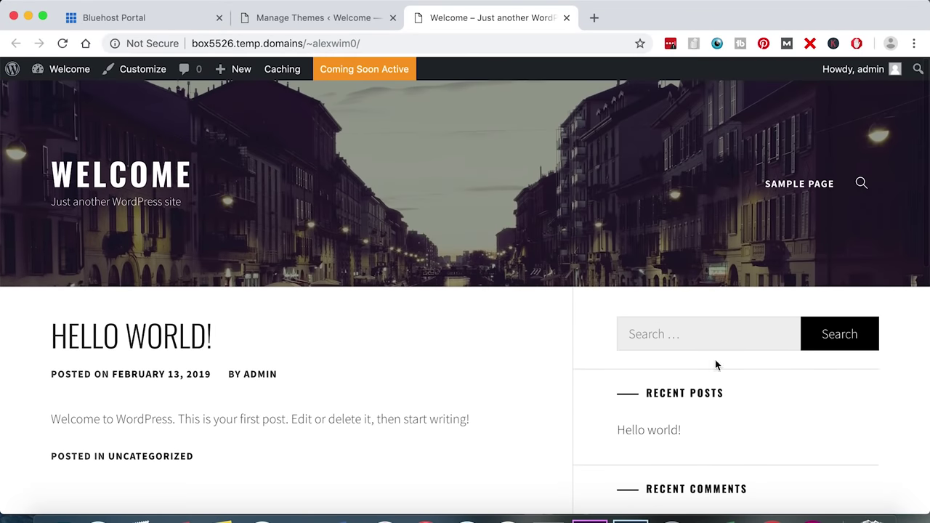
{"action": "scroll", "coordinate": [473, 388], "scroll_direction": "down", "scroll_amount": 4}
{"action": "scroll", "coordinate": [480, 373], "scroll_direction": "up", "scroll_amount": 5}
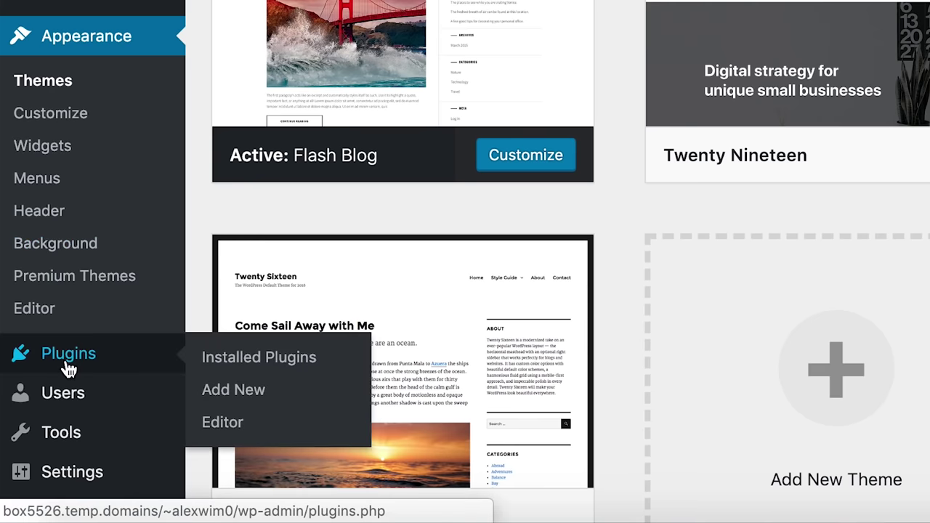
- Search the plugin directory for 'elementor', then install and activate Elementor Page Builder
{"action": "left_click", "coordinate": [247, 402]}
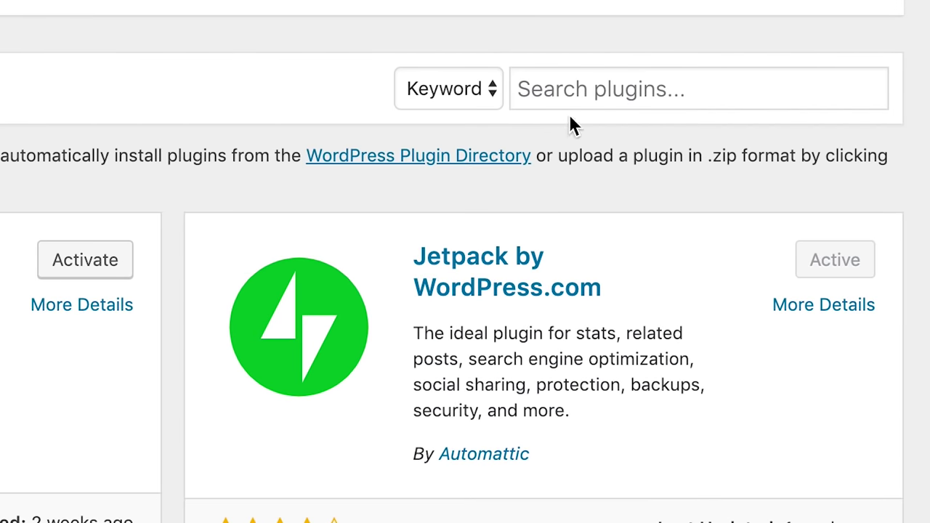
{"action": "left_click", "coordinate": [588, 91]}
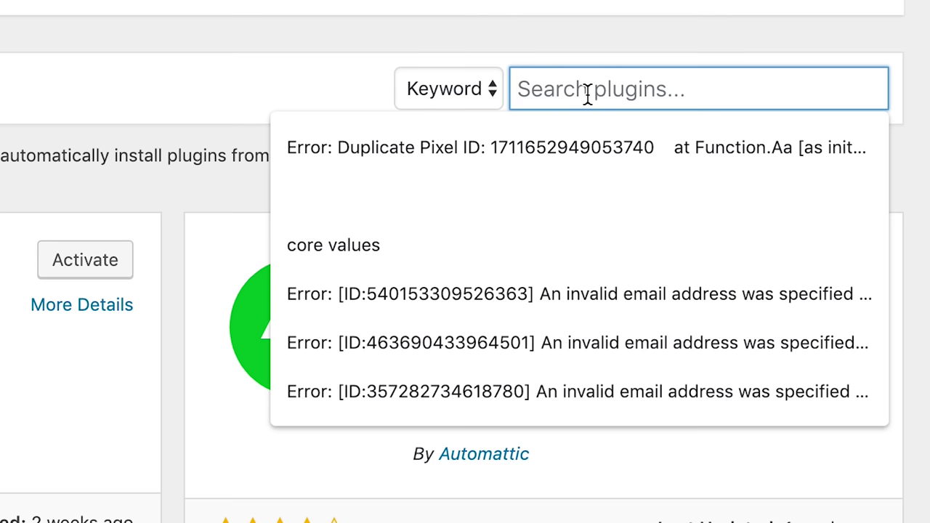
{"action": "type", "text": "elementor"}
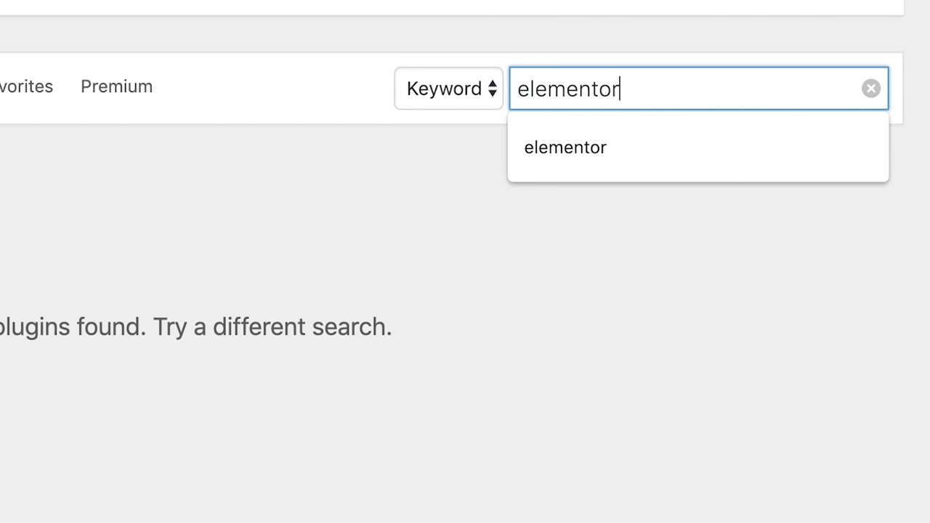
{"action": "key", "text": "Return"}
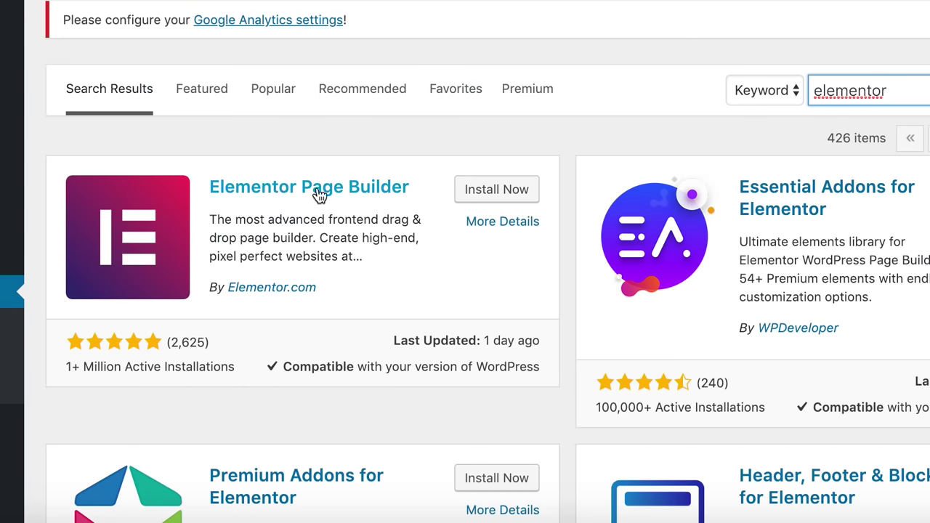
{"action": "left_click", "coordinate": [509, 191]}
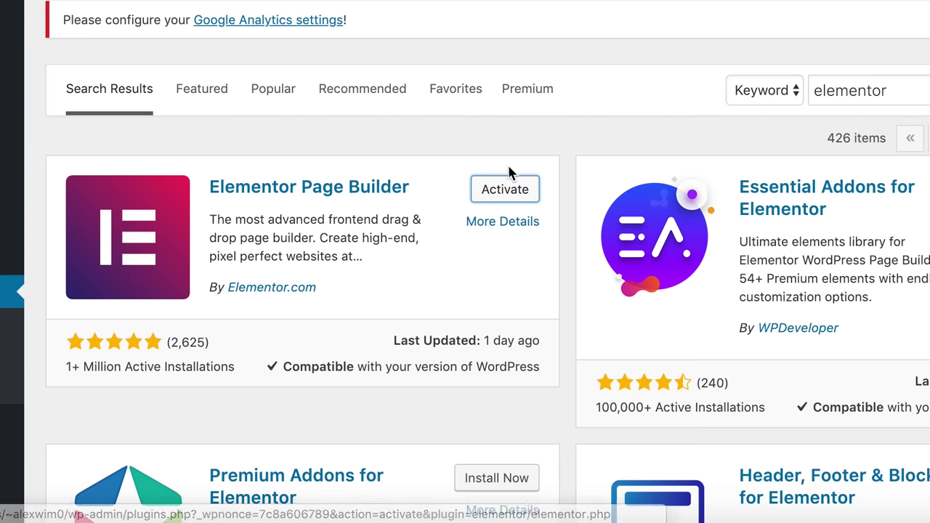
{"action": "left_click", "coordinate": [506, 192]}
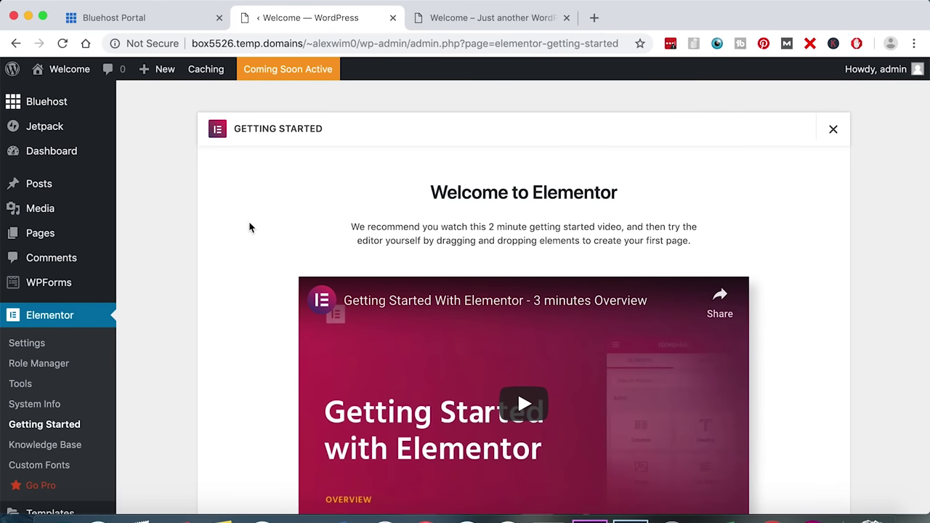
- Scroll down the admin sidebar to bring the Appearance menu into view
{"action": "scroll", "coordinate": [249, 227], "scroll_direction": "down", "scroll_amount": 5}
{"action": "scroll", "coordinate": [249, 228], "scroll_direction": "down", "scroll_amount": 2}
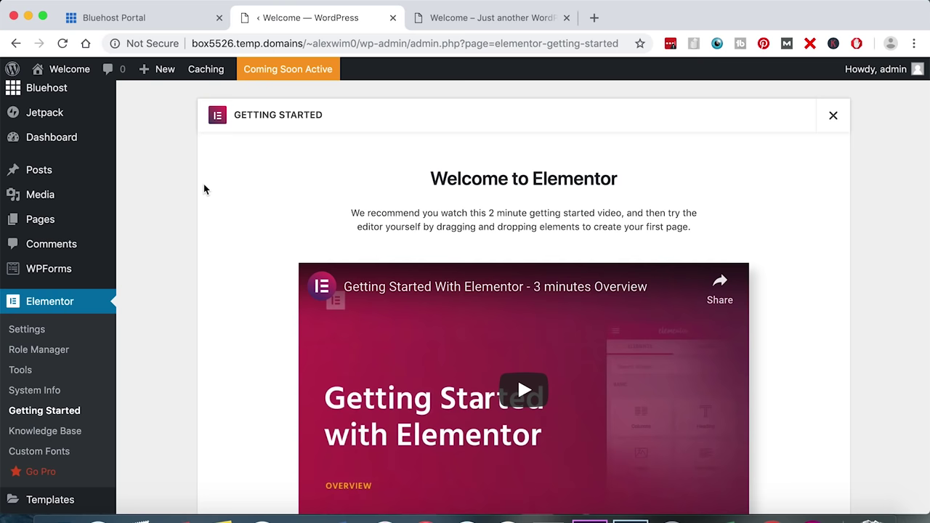
{"action": "scroll", "coordinate": [189, 200], "scroll_direction": "down", "scroll_amount": 5}
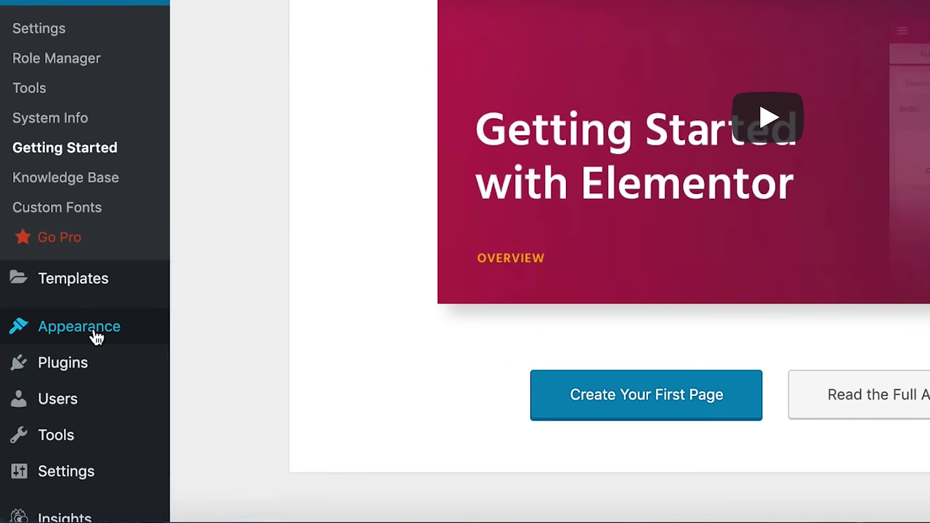
- Set the site title to 'Alex Will Wander' and tagline to '6 months of travel. 2x per year.', then publish
{"action": "mouse_move", "coordinate": [97, 338]}
{"action": "left_click", "coordinate": [221, 294]}
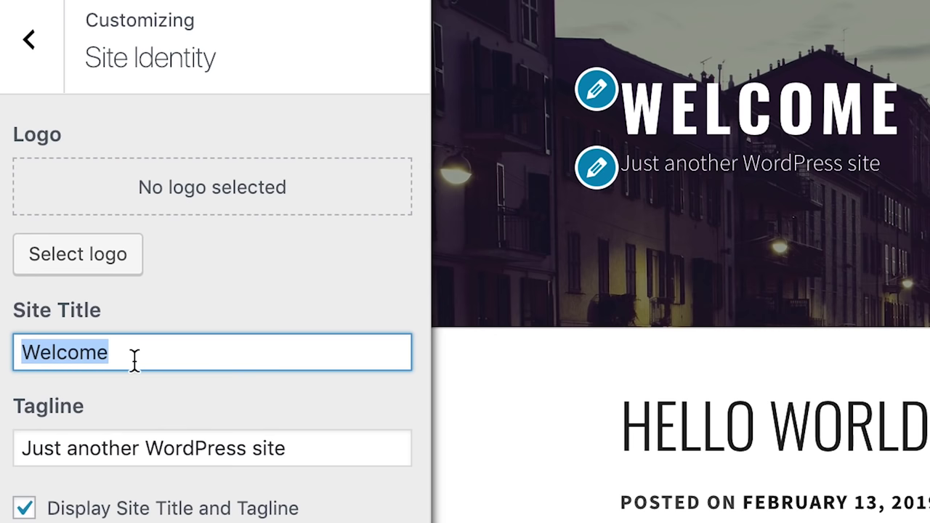
{"action": "type", "text": "Alex"}
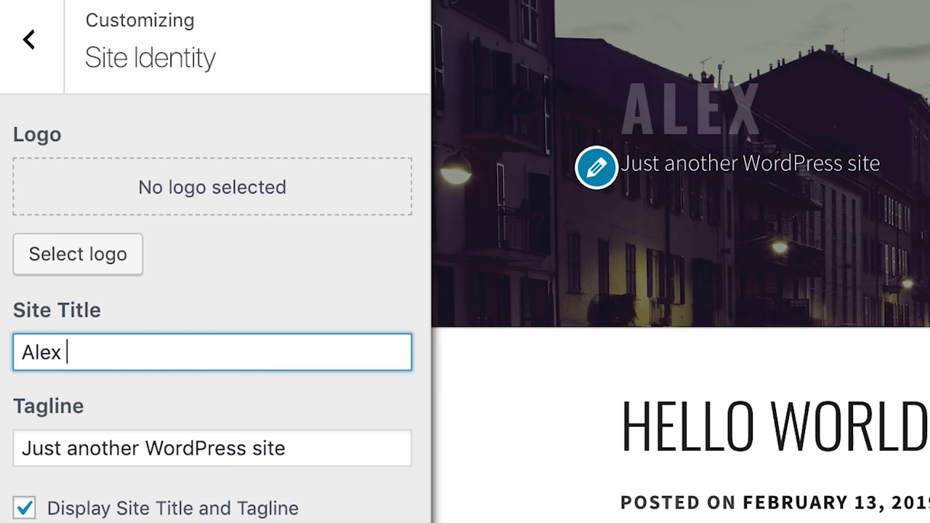
{"action": "type", "text": " Will W"}
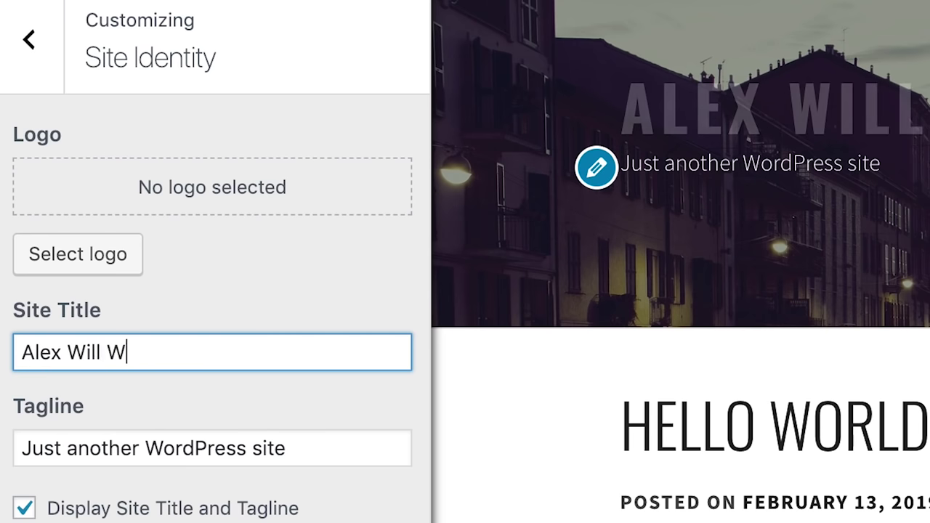
{"action": "type", "text": "ander"}
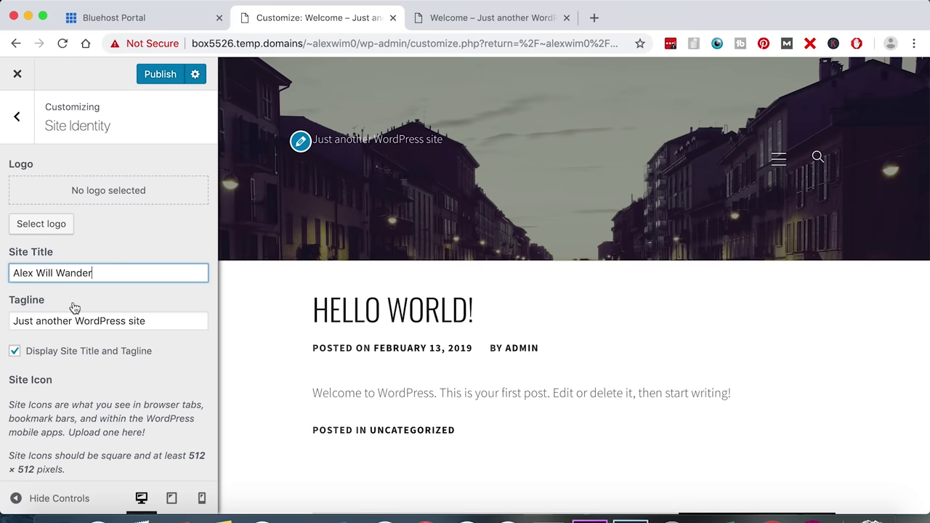
{"action": "triple_click", "coordinate": [114, 322]}
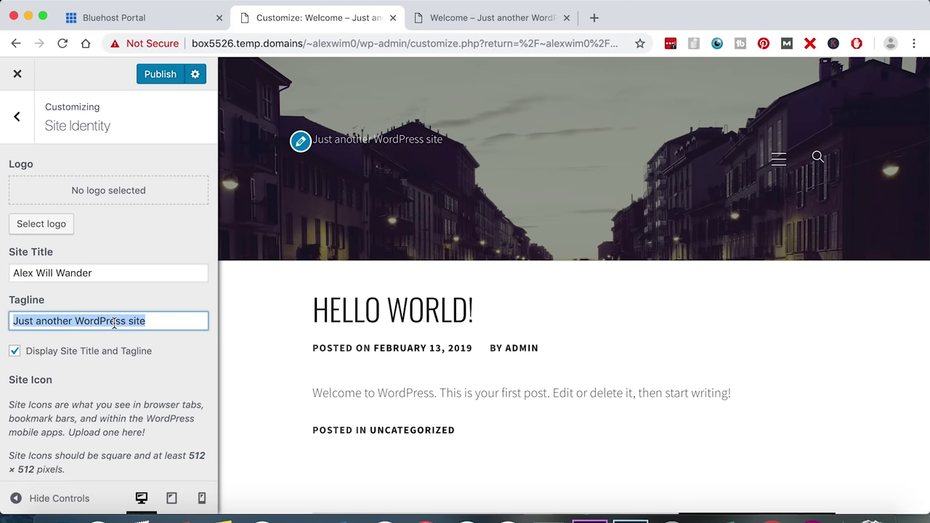
{"action": "type", "text": "6 months of travel, 2x per year"}
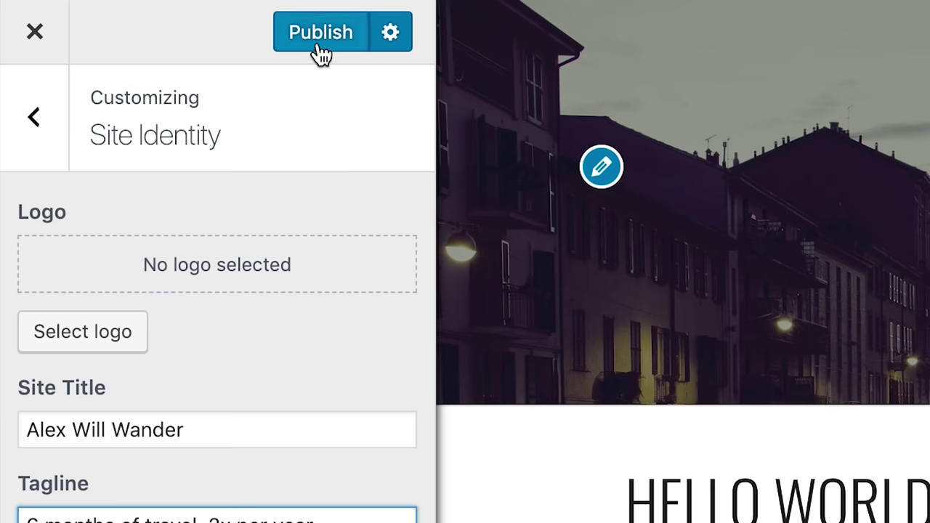
{"action": "left_click", "coordinate": [320, 42]}
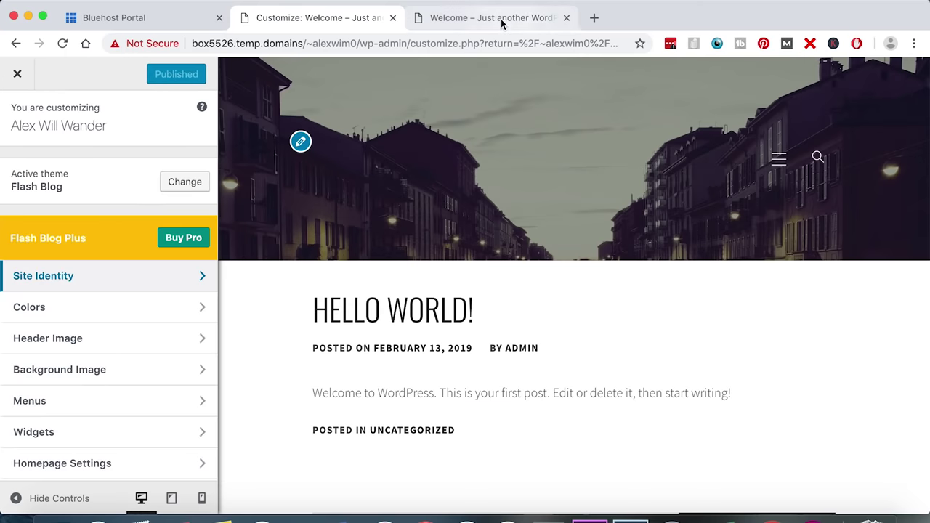
{"action": "left_click", "coordinate": [505, 22]}
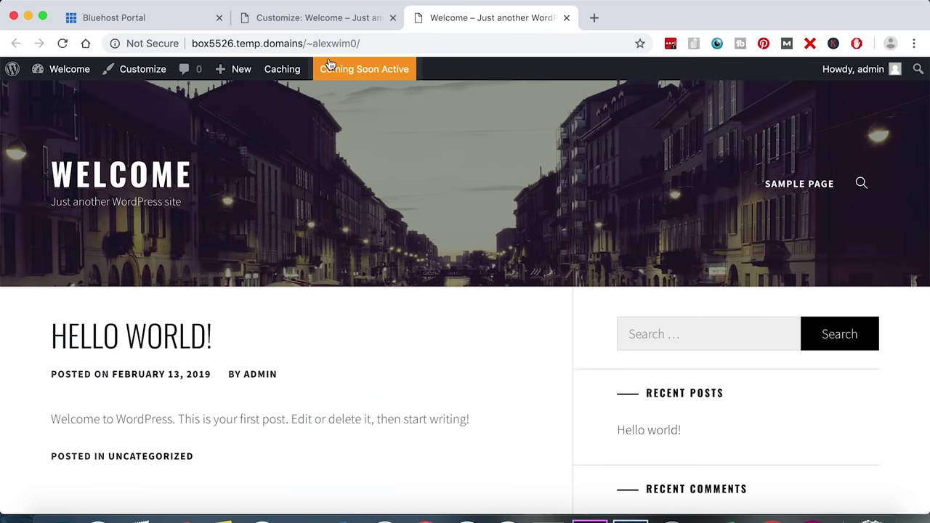
- Reload the live site to check the new title and tagline, then return to the Customizer
{"action": "left_click", "coordinate": [63, 44]}
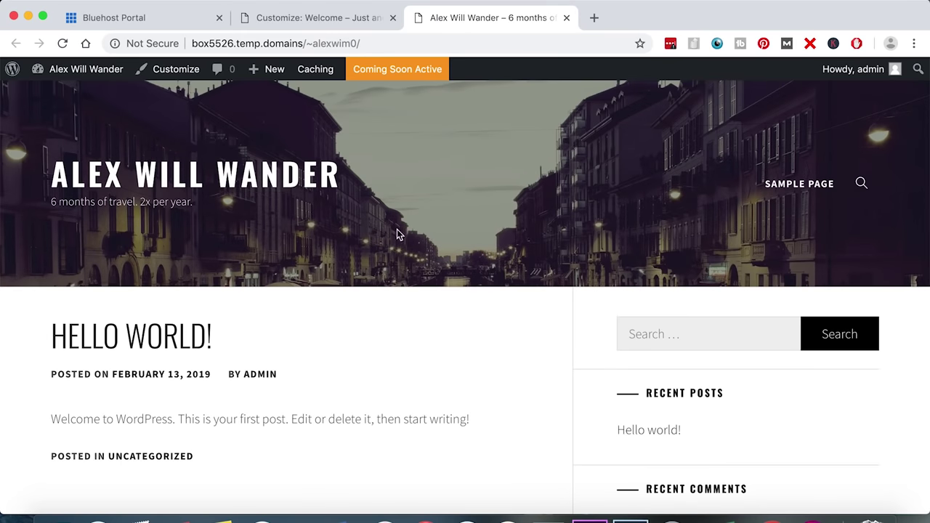
{"action": "left_click", "coordinate": [331, 20]}
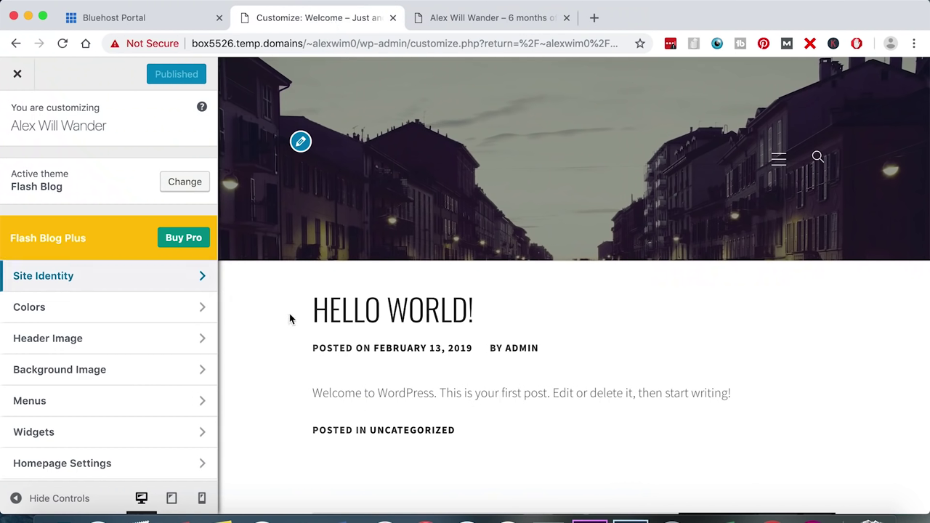
{"action": "left_click", "coordinate": [508, 19]}
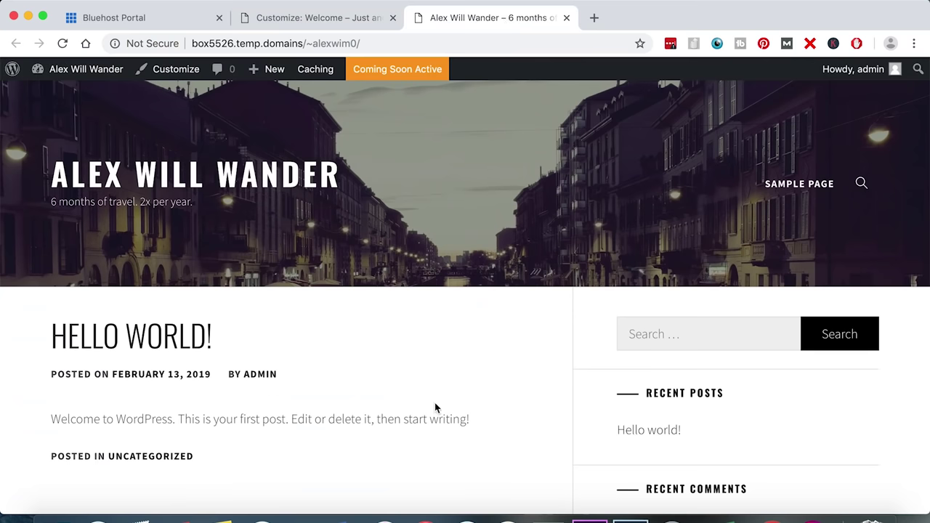
{"action": "left_click", "coordinate": [314, 21]}
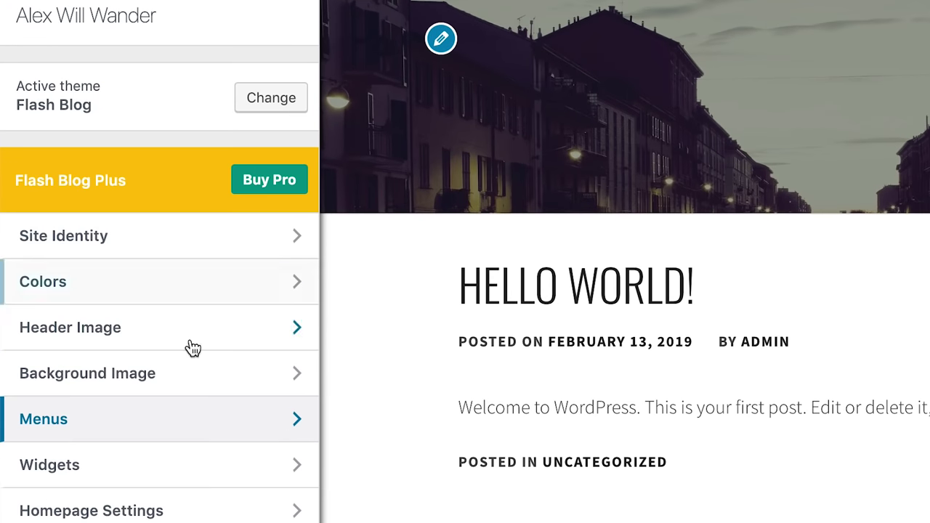
- Open the Sidebar widget area and compare it with the live site's current sidebar widgets
{"action": "left_click", "coordinate": [198, 478]}
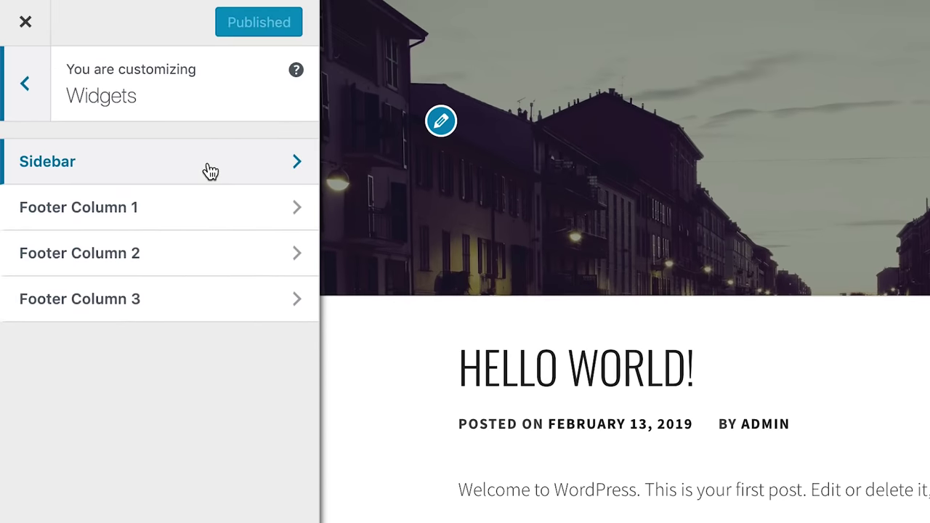
{"action": "left_click", "coordinate": [210, 172]}
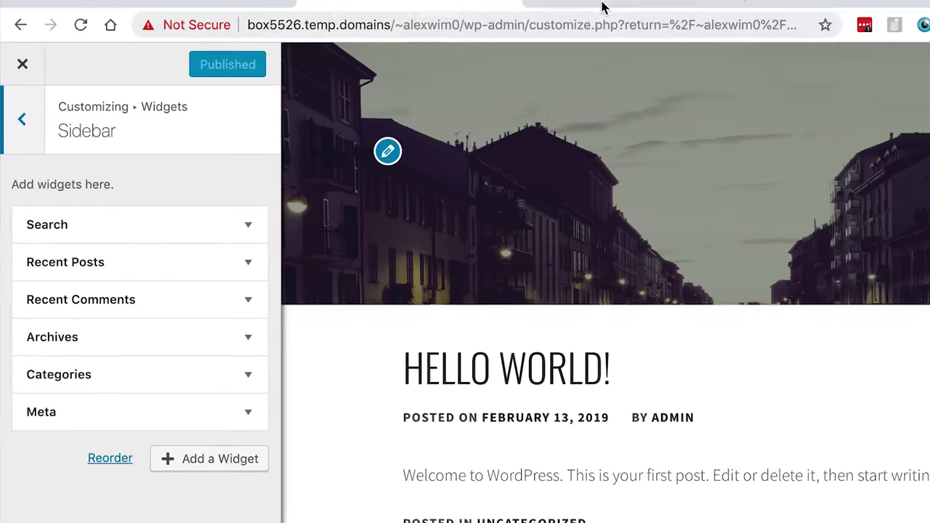
{"action": "left_click", "coordinate": [567, 22]}
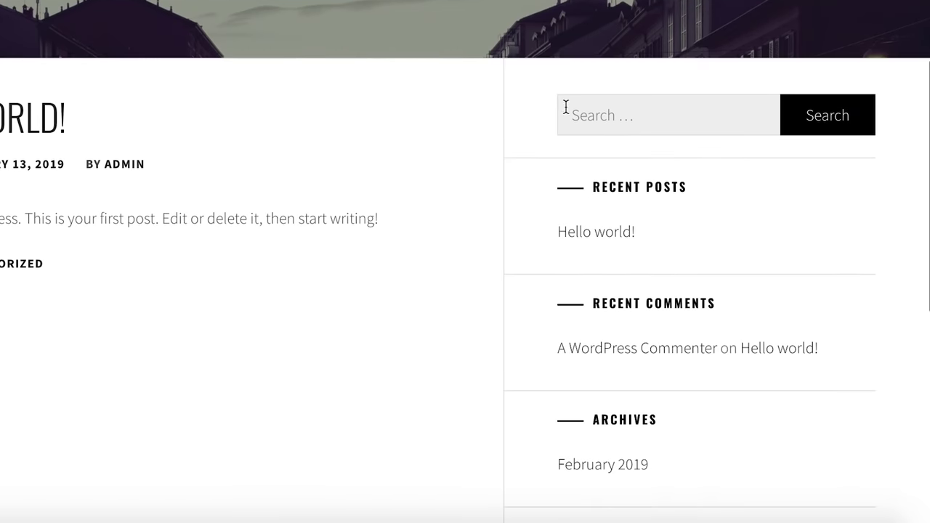
{"action": "scroll", "coordinate": [586, 381], "scroll_direction": "down", "scroll_amount": 3}
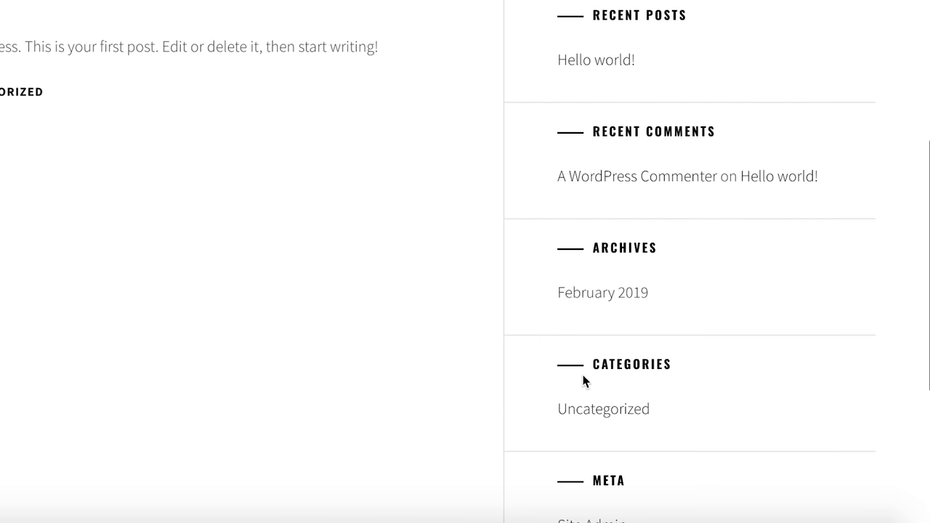
- Remove the Recent Comments, Archives, Categories and Meta widgets from the Sidebar one by one
{"action": "left_click", "coordinate": [380, 21]}
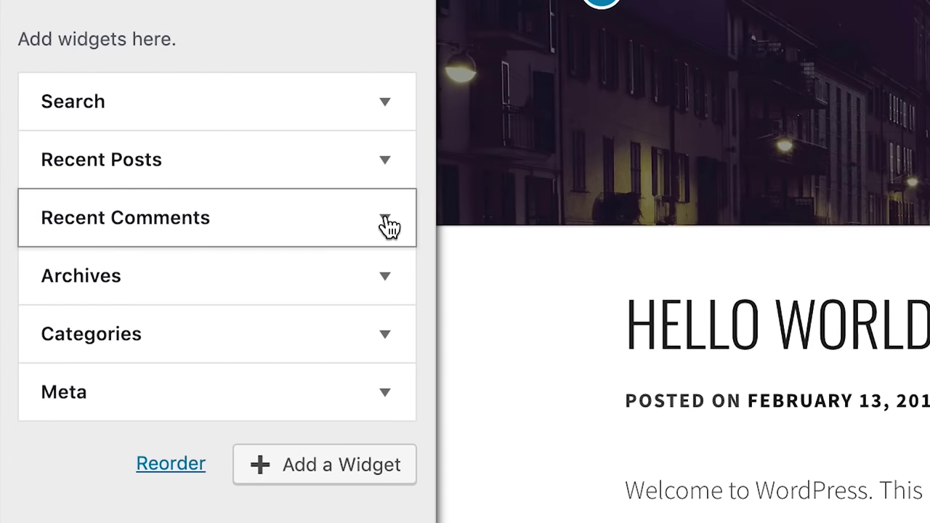
{"action": "left_click", "coordinate": [234, 308]}
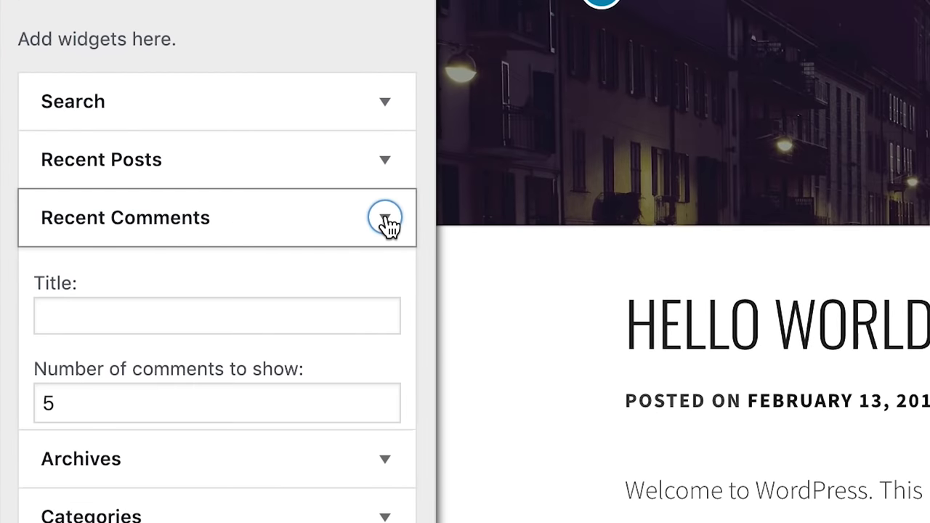
{"action": "left_click", "coordinate": [72, 456]}
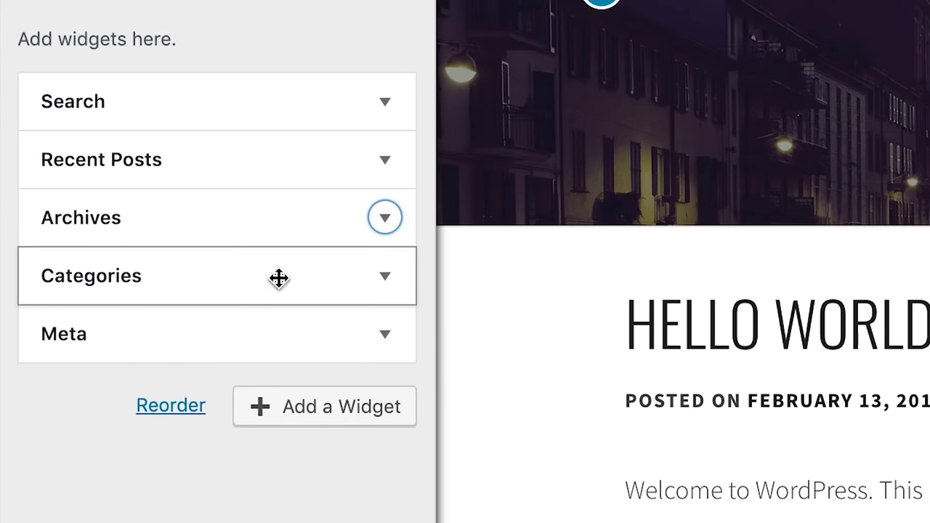
{"action": "left_click", "coordinate": [385, 218]}
{"action": "left_click", "coordinate": [76, 445]}
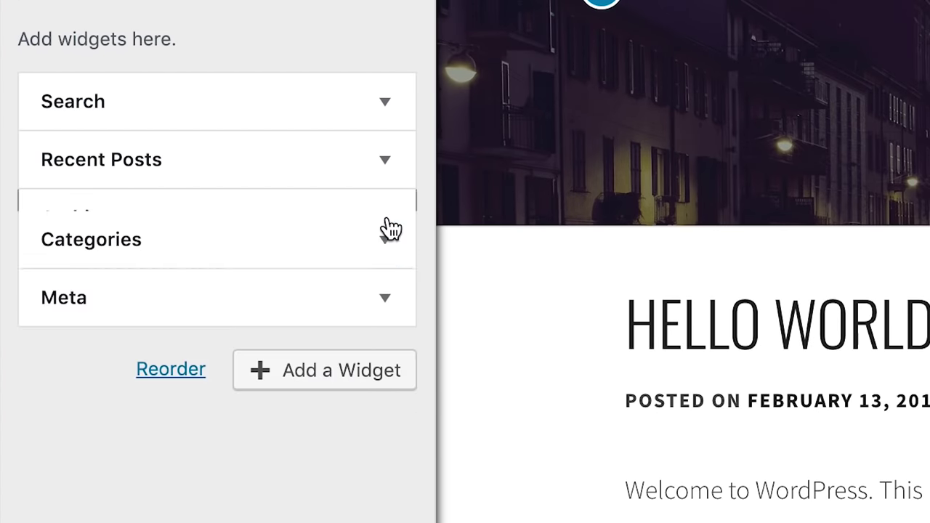
{"action": "left_click", "coordinate": [392, 221]}
{"action": "left_click", "coordinate": [70, 473]}
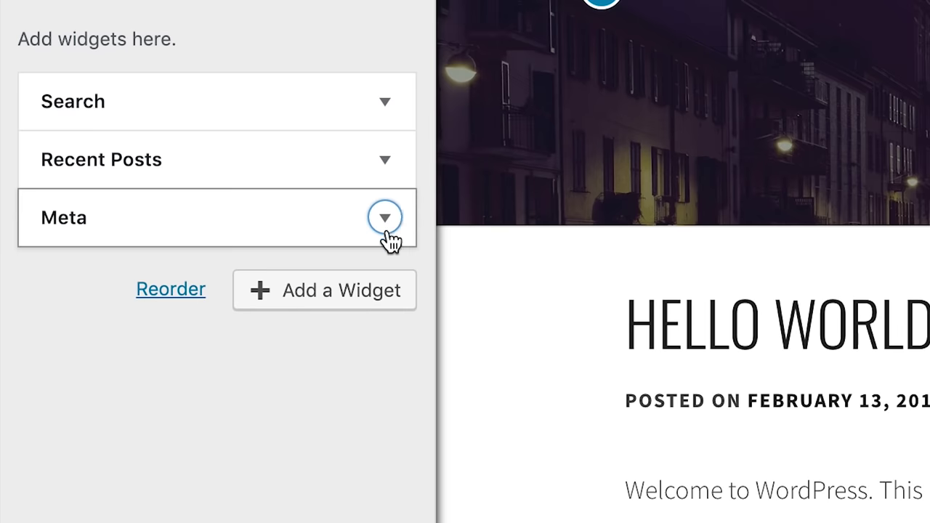
{"action": "left_click", "coordinate": [384, 220]}
{"action": "left_click", "coordinate": [75, 377]}
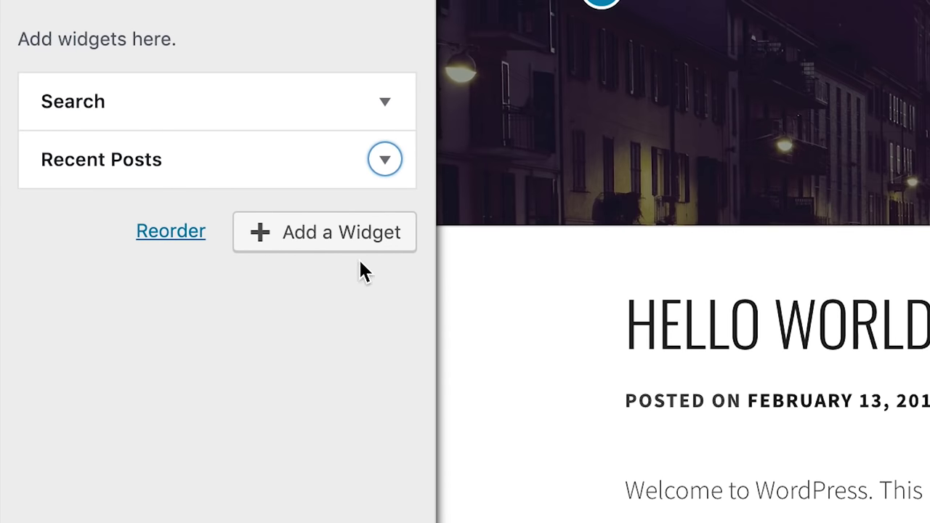
- Add an Image widget to the Sidebar
{"action": "left_click", "coordinate": [284, 247]}
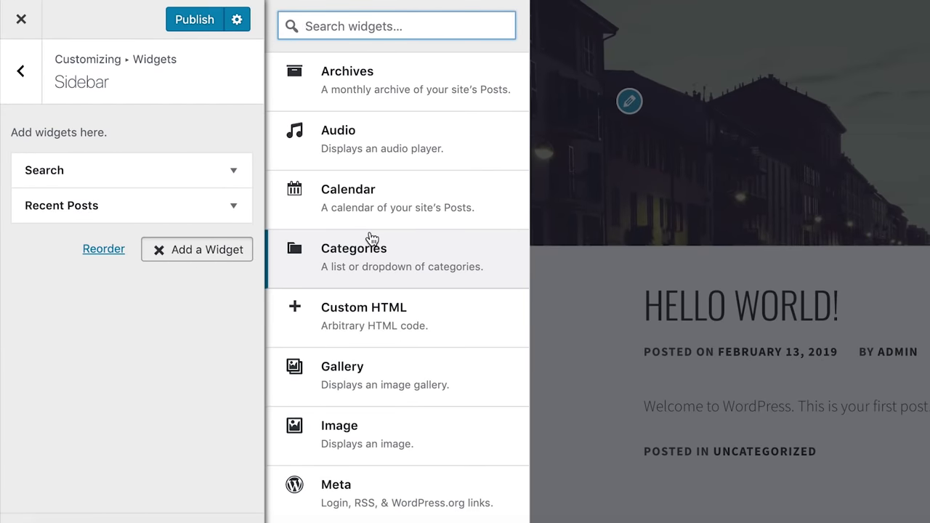
{"action": "left_click", "coordinate": [324, 443]}
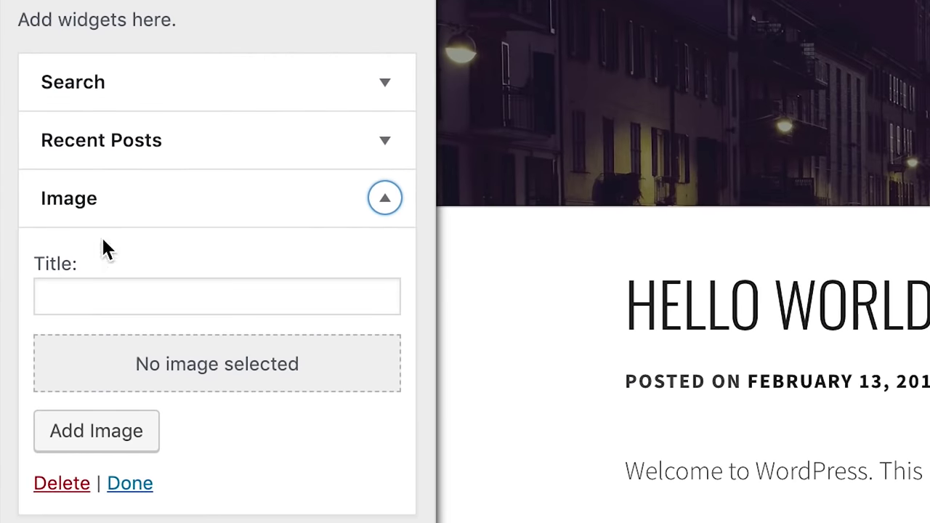
{"action": "left_click", "coordinate": [386, 199]}
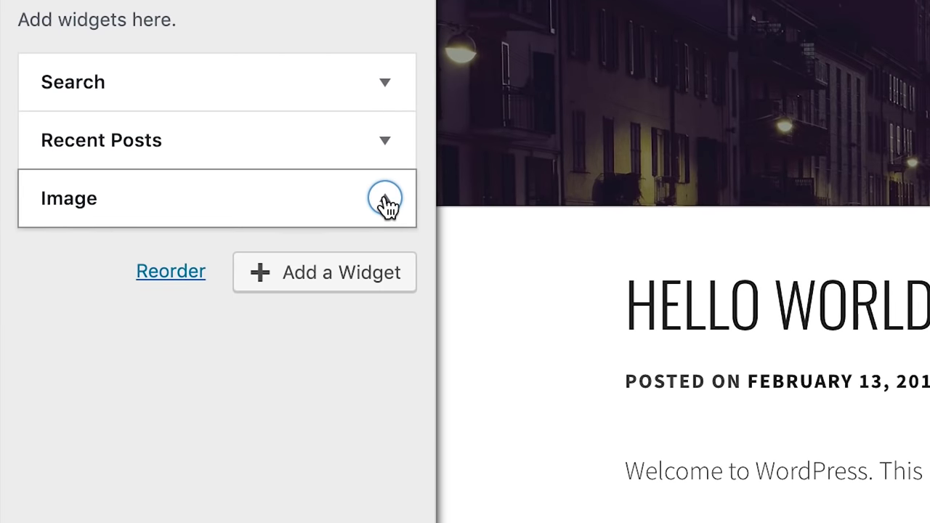
{"action": "left_click", "coordinate": [385, 199]}
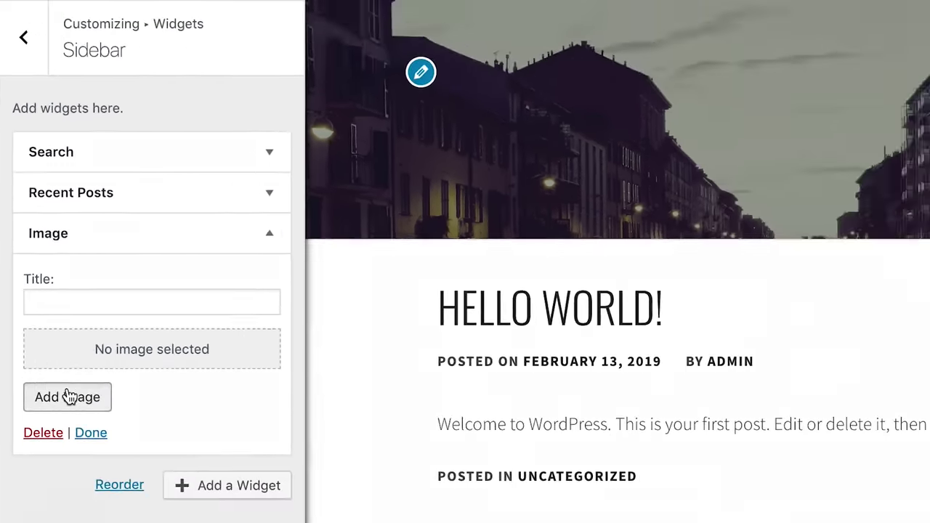
- Upload the photo PZOJE1301.jpg from the computer into the Image widget's media window
{"action": "left_click", "coordinate": [100, 431]}
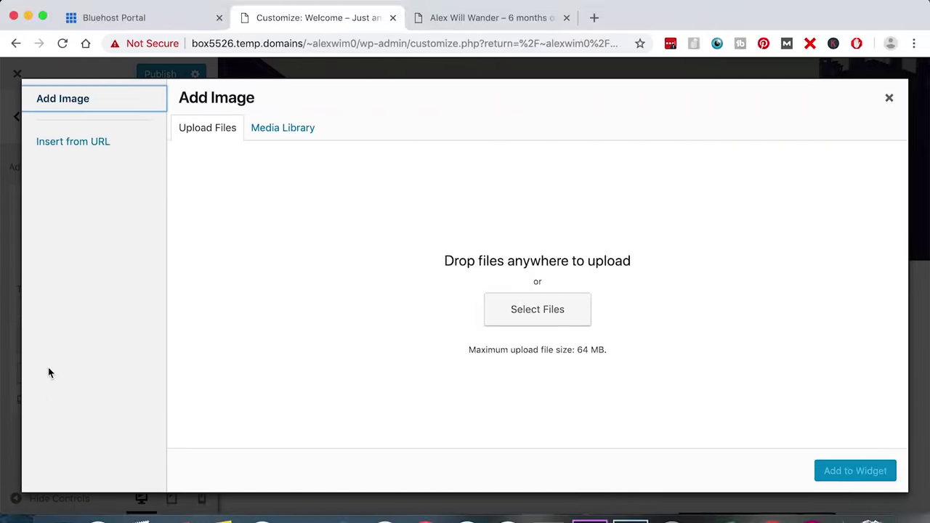
{"action": "left_click", "coordinate": [526, 316]}
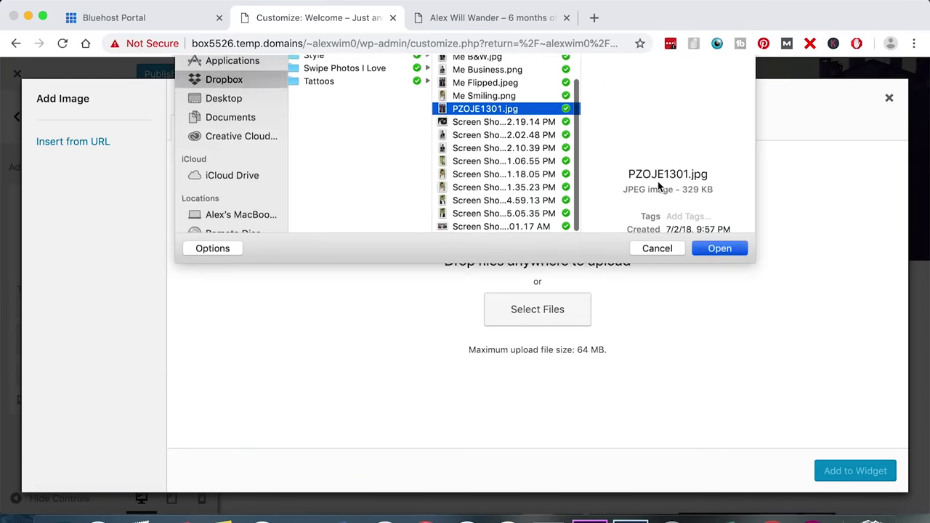
{"action": "left_click", "coordinate": [658, 247]}
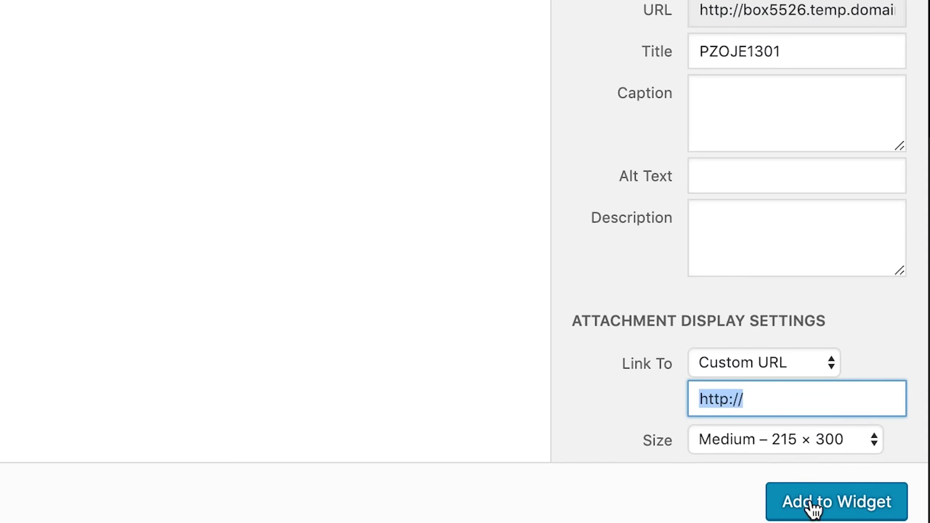
- Insert the photo into the Image widget, title it 'They Call Me "Nerney"', and publish
{"action": "left_click", "coordinate": [810, 504]}
{"action": "left_click", "coordinate": [146, 219]}
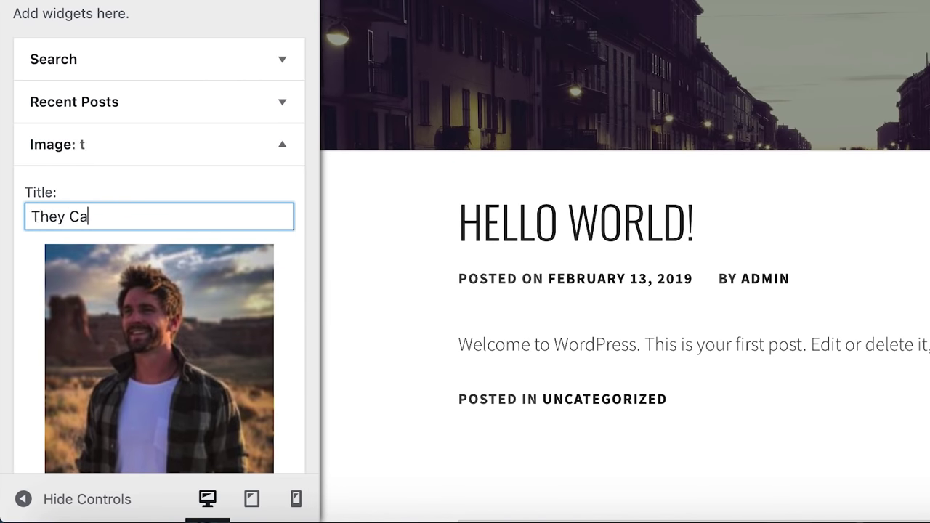
{"action": "type", "text": "They Call Me \"Nerney"}
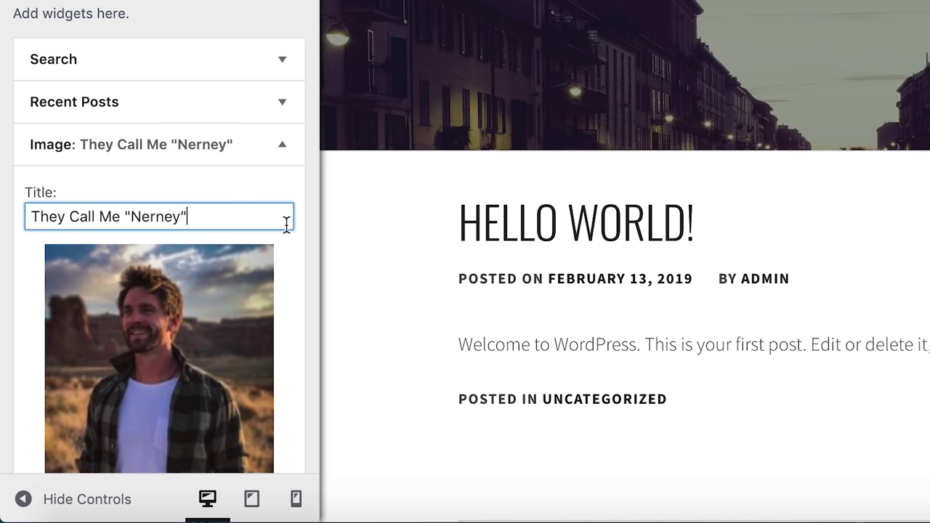
{"action": "scroll", "coordinate": [287, 247], "scroll_direction": "down", "scroll_amount": 5}
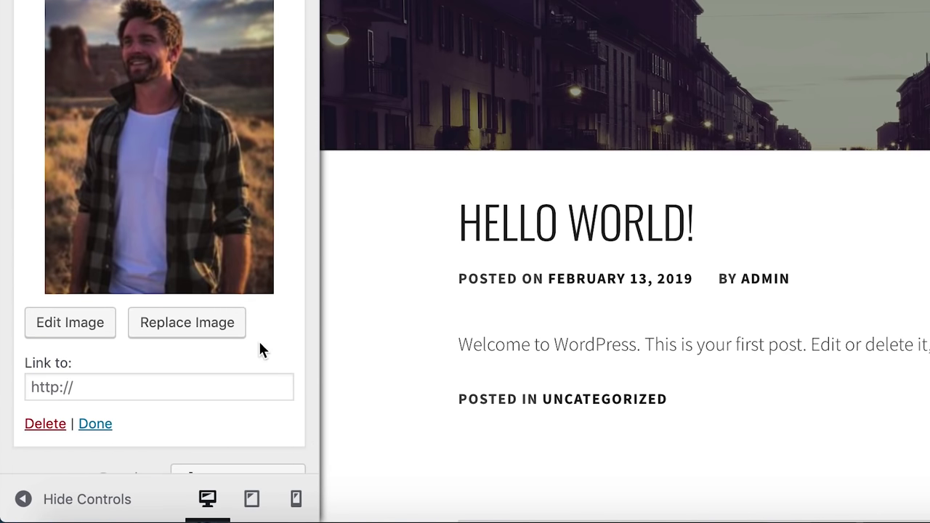
{"action": "scroll", "coordinate": [247, 348], "scroll_direction": "down", "scroll_amount": 1}
{"action": "scroll", "coordinate": [182, 327], "scroll_direction": "up", "scroll_amount": 5}
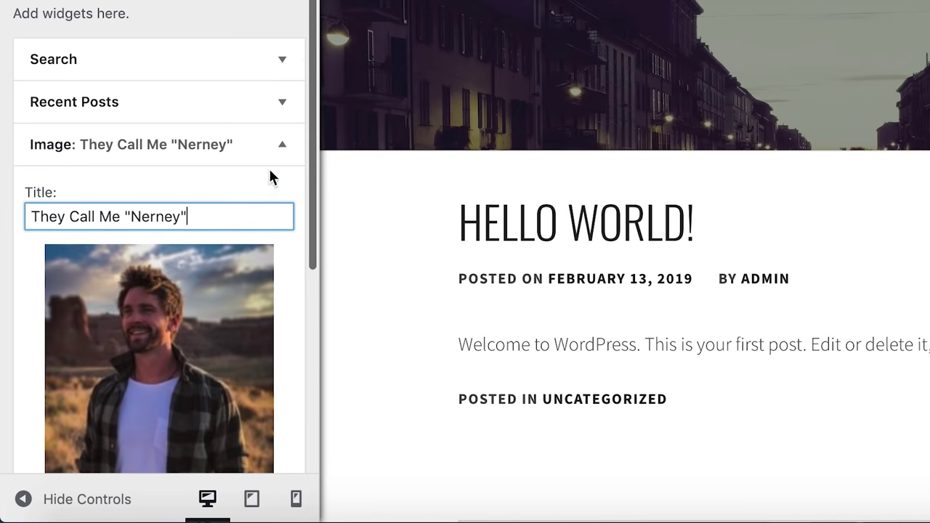
{"action": "left_click", "coordinate": [281, 143]}
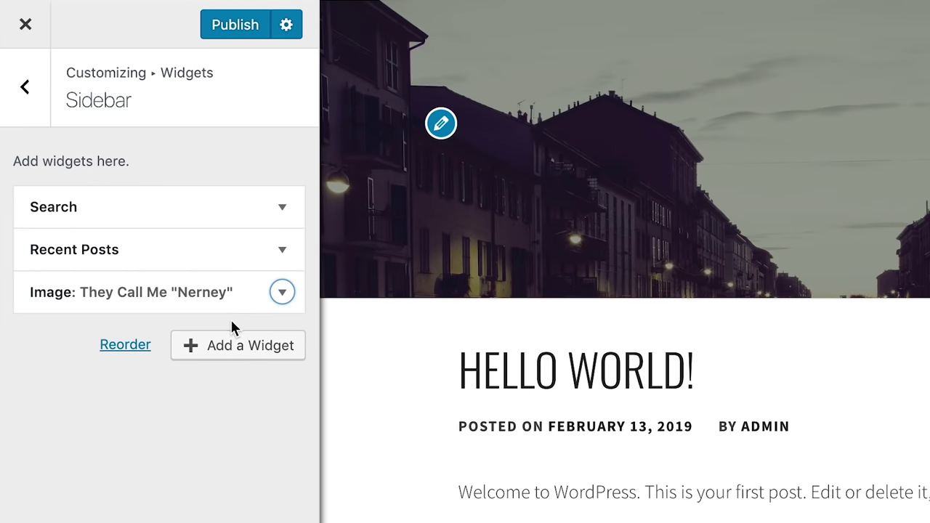
{"action": "left_click", "coordinate": [235, 26]}
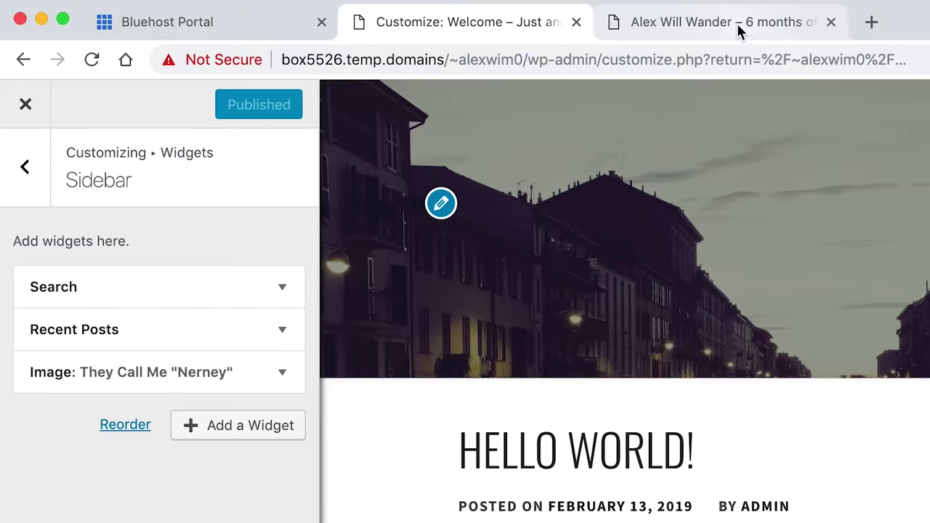
- Reload the live site and scroll to find the new photo below Recent Posts
{"action": "left_click", "coordinate": [737, 24]}
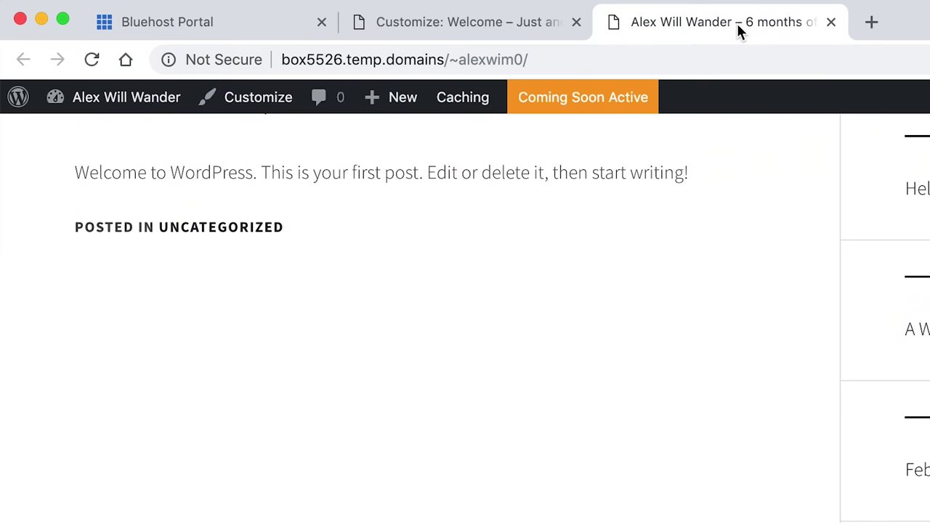
{"action": "left_click", "coordinate": [93, 60]}
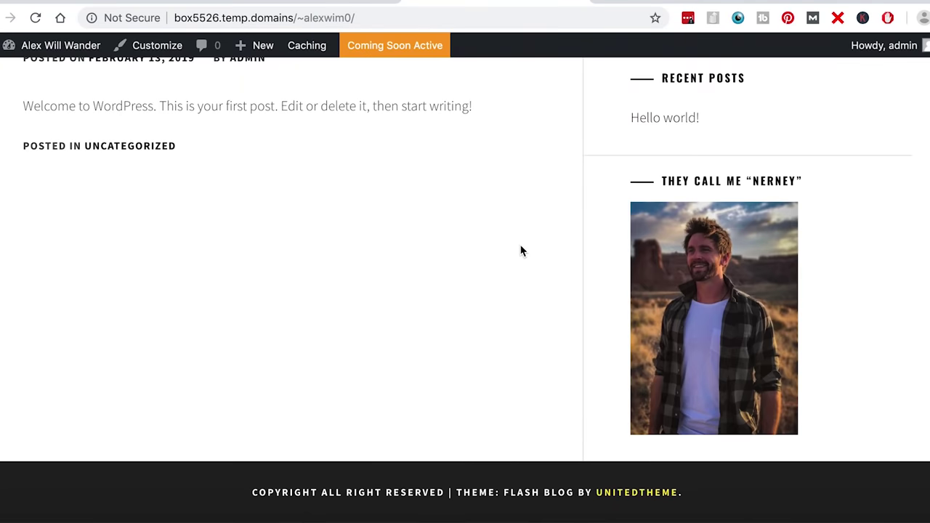
{"action": "scroll", "coordinate": [520, 251], "scroll_direction": "up", "scroll_amount": 4}
{"action": "scroll", "coordinate": [650, 332], "scroll_direction": "down", "scroll_amount": 4}
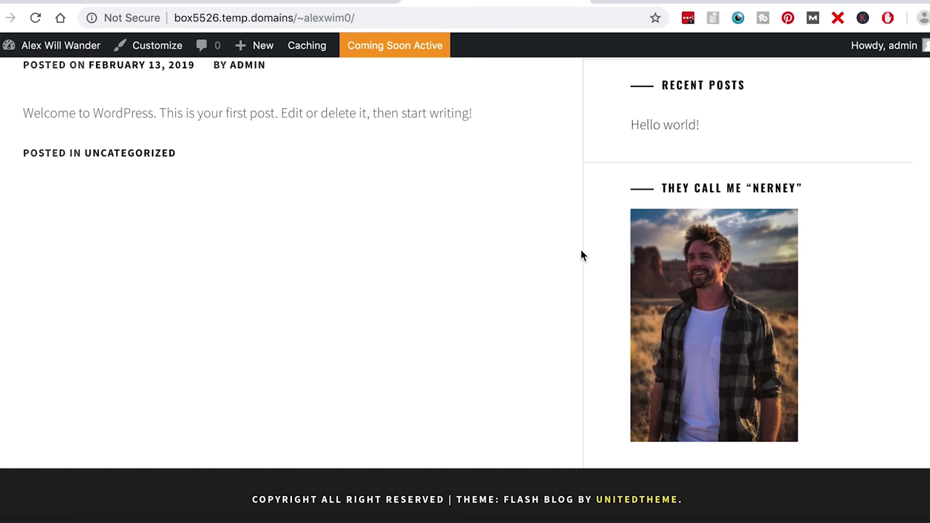
{"action": "scroll", "coordinate": [579, 255], "scroll_direction": "down", "scroll_amount": 1}
{"action": "scroll", "coordinate": [580, 255], "scroll_direction": "up", "scroll_amount": 5}
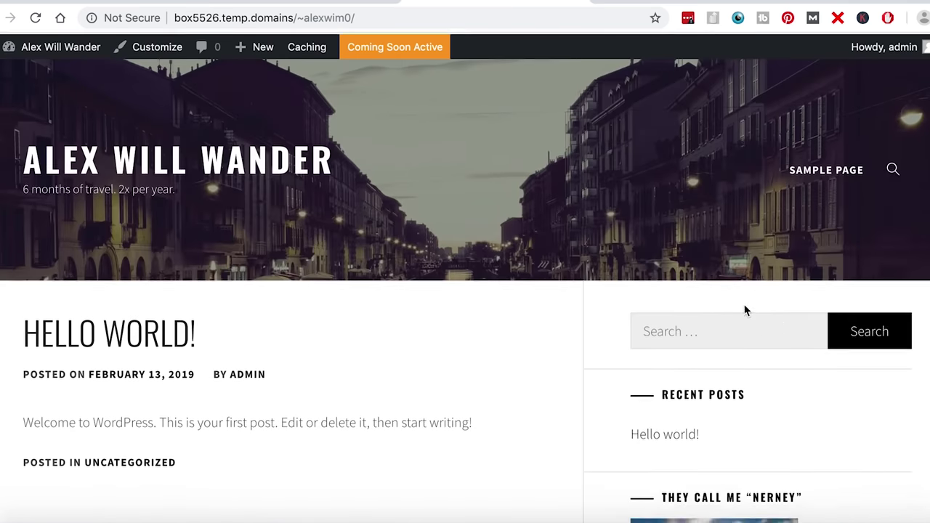
{"action": "scroll", "coordinate": [745, 310], "scroll_direction": "down", "scroll_amount": 1}
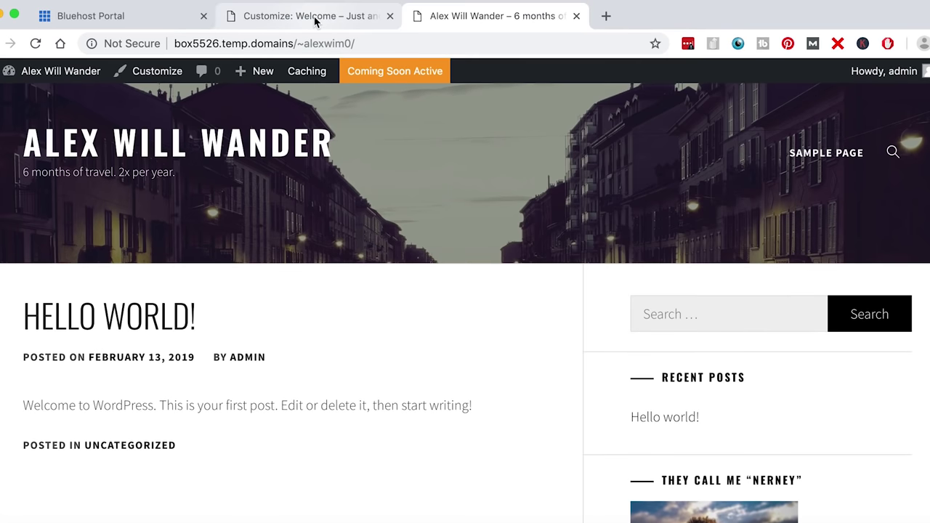
- Drag the Image widget to the top of the Sidebar, publish, and reload the live site to confirm
{"action": "left_click", "coordinate": [316, 21]}
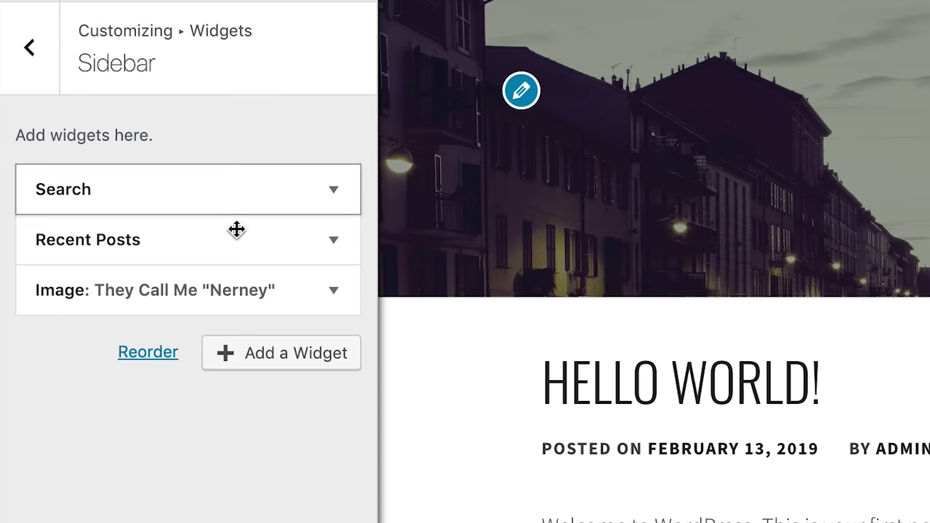
{"action": "left_click_drag", "start_coordinate": [135, 290], "coordinate": [177, 201]}
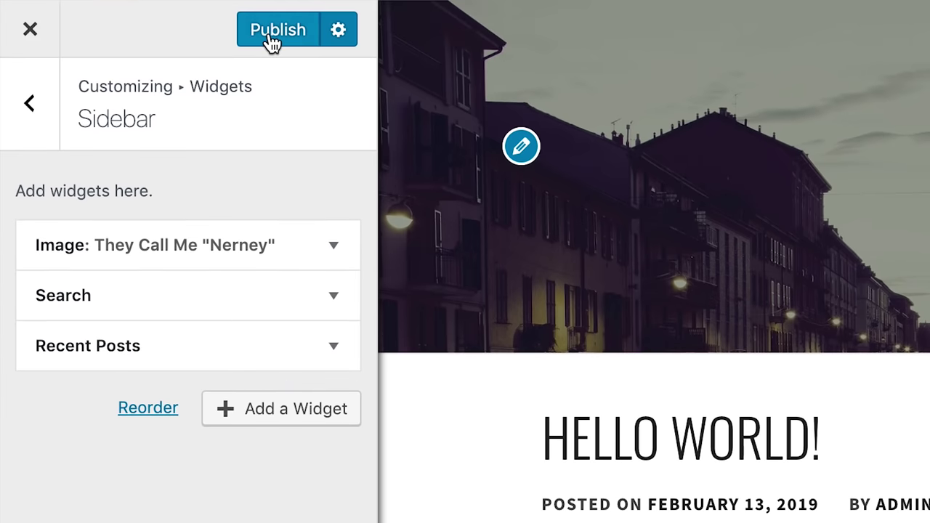
{"action": "left_click", "coordinate": [268, 34]}
{"action": "left_click", "coordinate": [473, 17]}
{"action": "left_click", "coordinate": [447, 42]}
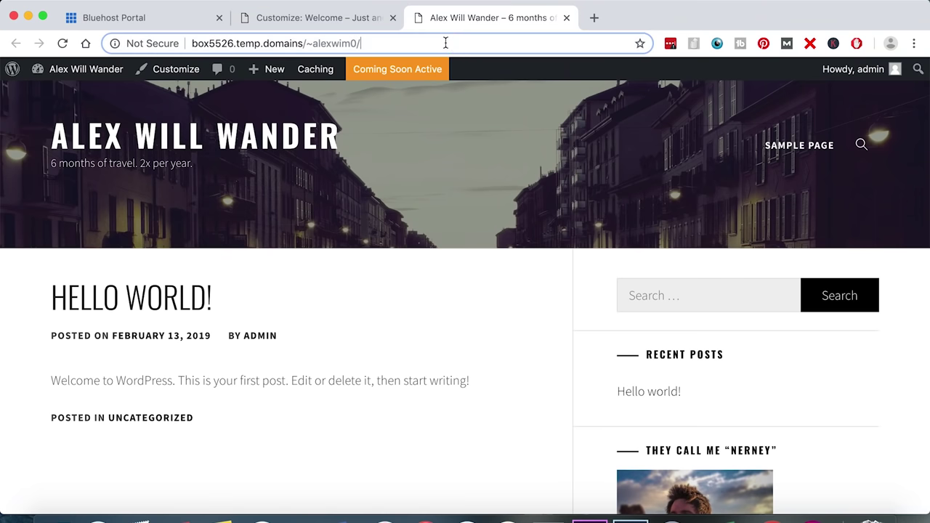
{"action": "key", "text": "Return"}
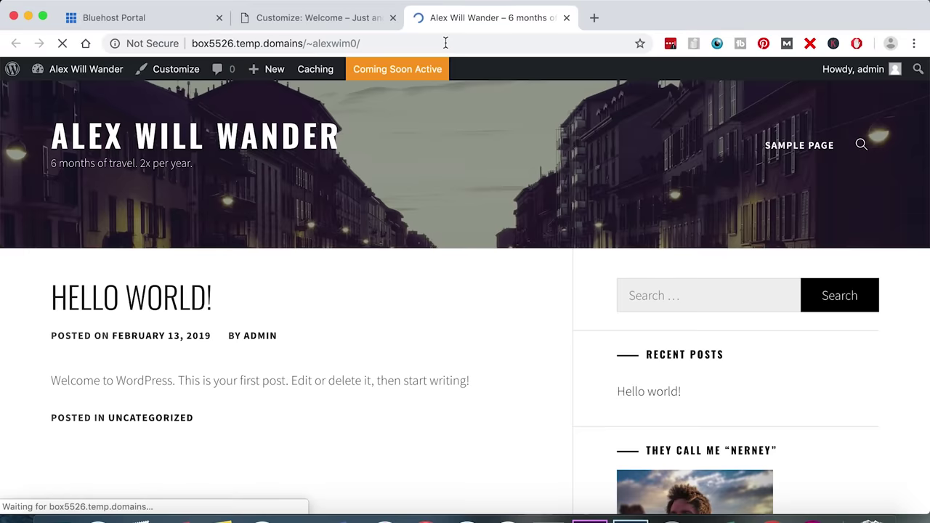
{"action": "scroll", "coordinate": [586, 377], "scroll_direction": "down", "scroll_amount": 5}
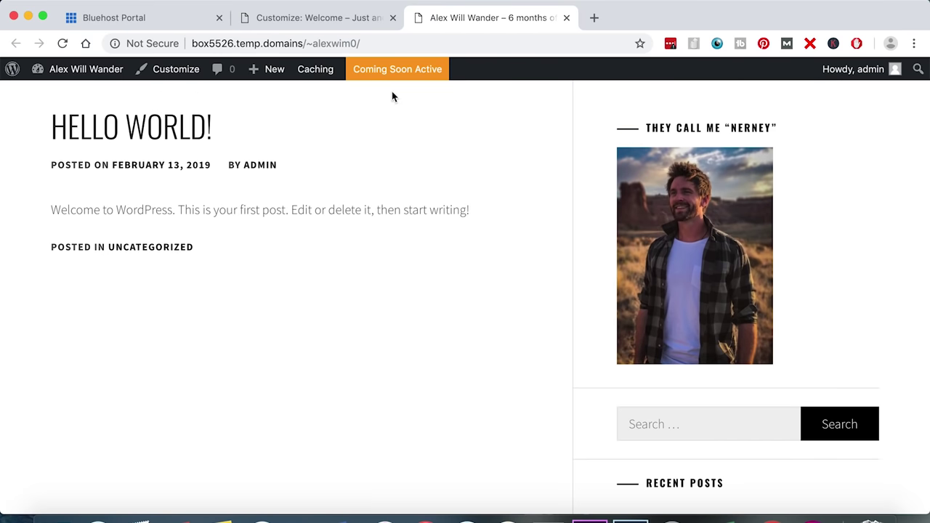
- Add a new Text widget to the sidebar
{"action": "left_click", "coordinate": [325, 22]}
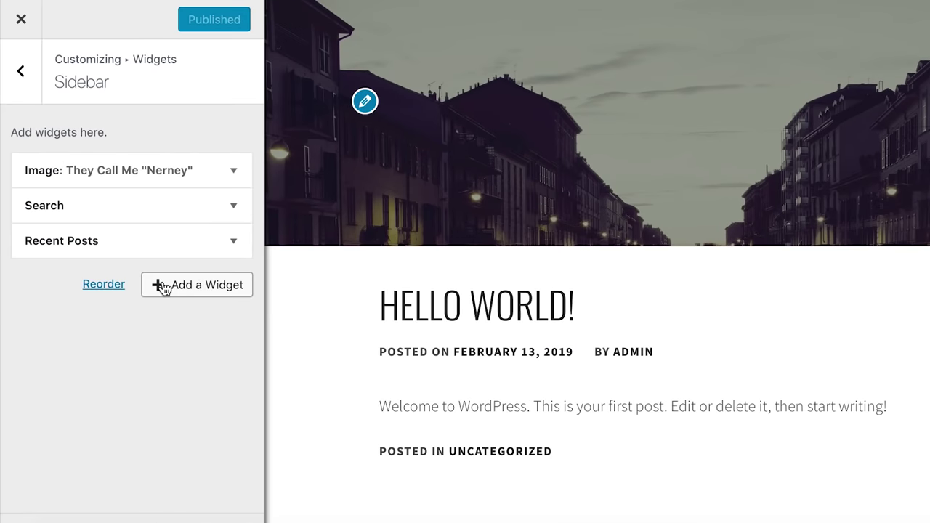
{"action": "left_click", "coordinate": [164, 288]}
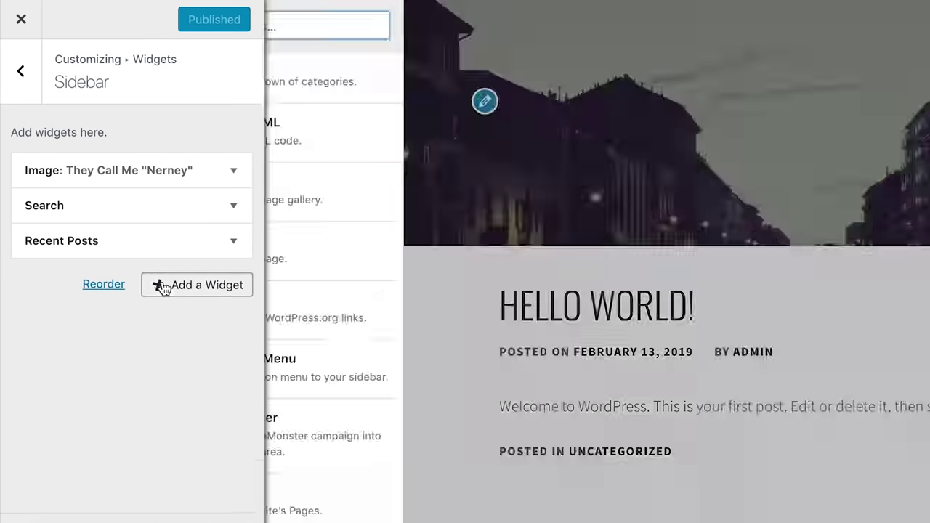
{"action": "scroll", "coordinate": [378, 361], "scroll_direction": "down", "scroll_amount": 3}
{"action": "scroll", "coordinate": [378, 358], "scroll_direction": "down", "scroll_amount": 5}
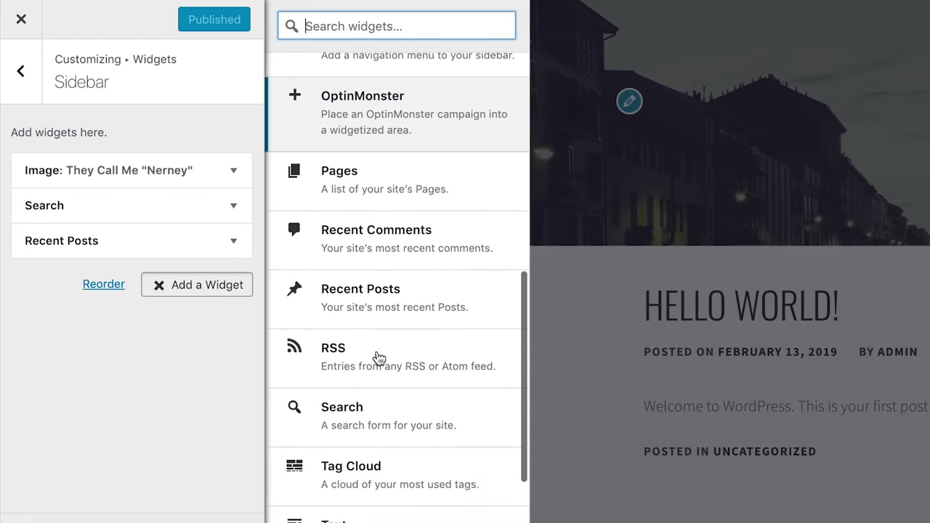
{"action": "left_click", "coordinate": [336, 423]}
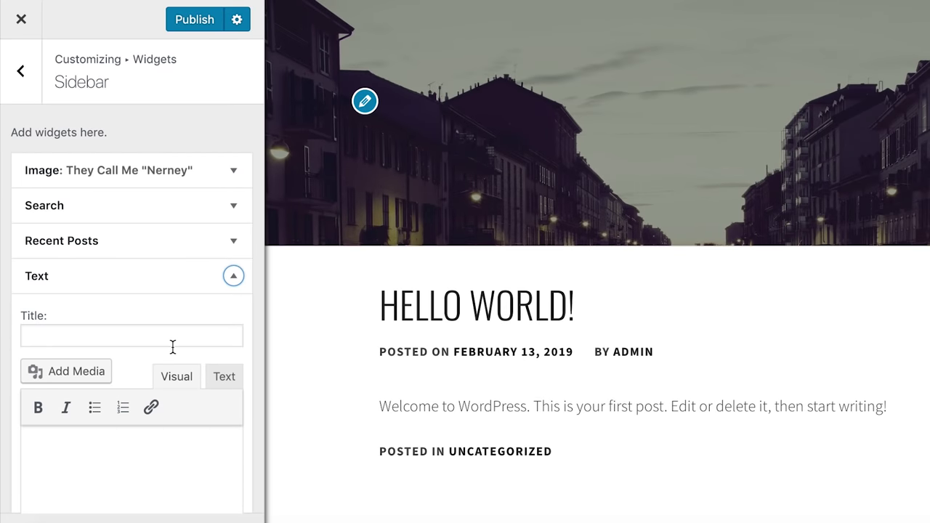
- Paste the bio paragraph into the Text widget and move it directly under the Image widget
{"action": "scroll", "coordinate": [173, 347], "scroll_direction": "down", "scroll_amount": 2}
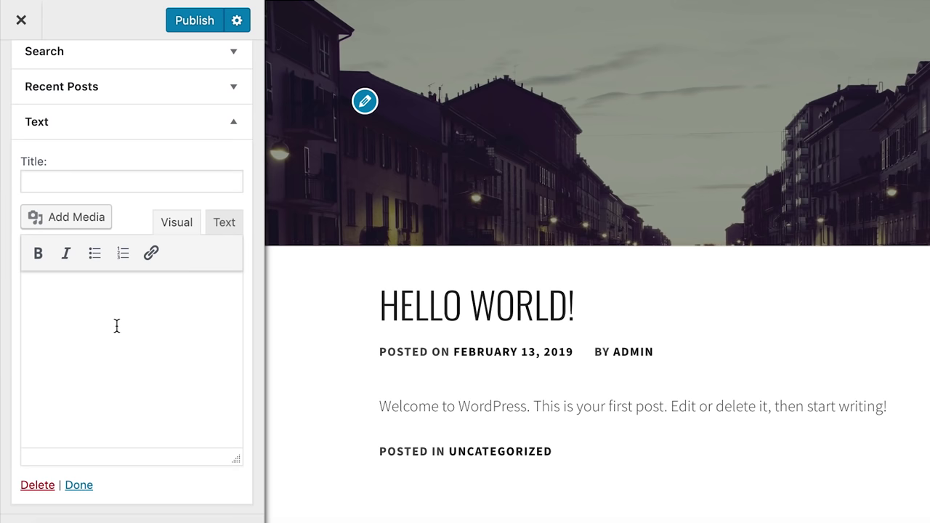
{"action": "left_click", "coordinate": [116, 325]}
{"action": "type", "text": "Alex is a super cool cat hailing from the Dallas/Ft Worth area and loves to travel. His last trip was a 50 states tour driving to 48 of the 50 in the continental USA and flying to Alaska/Hawaii. His next big adventure is BASE Jumping in Italy where he's hoping not to die."}
{"action": "scroll", "coordinate": [117, 326], "scroll_direction": "up", "scroll_amount": 3}
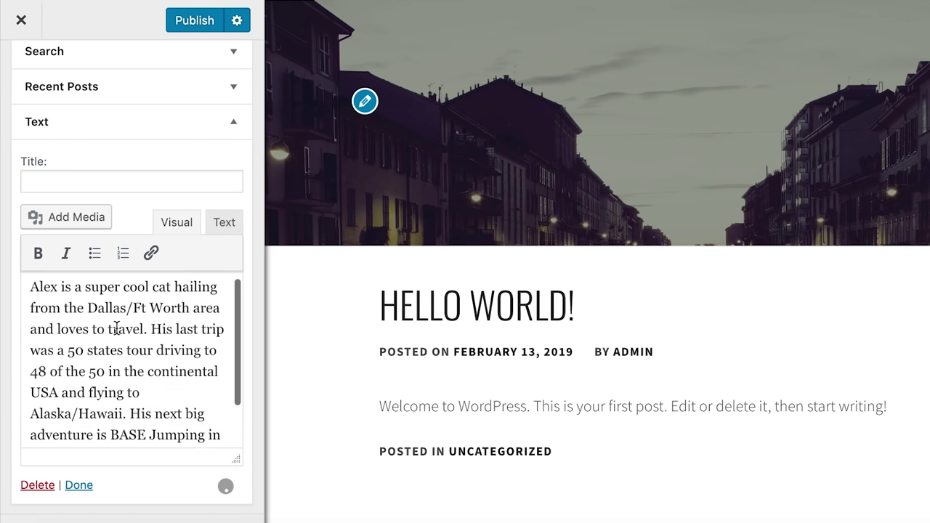
{"action": "left_click", "coordinate": [231, 125]}
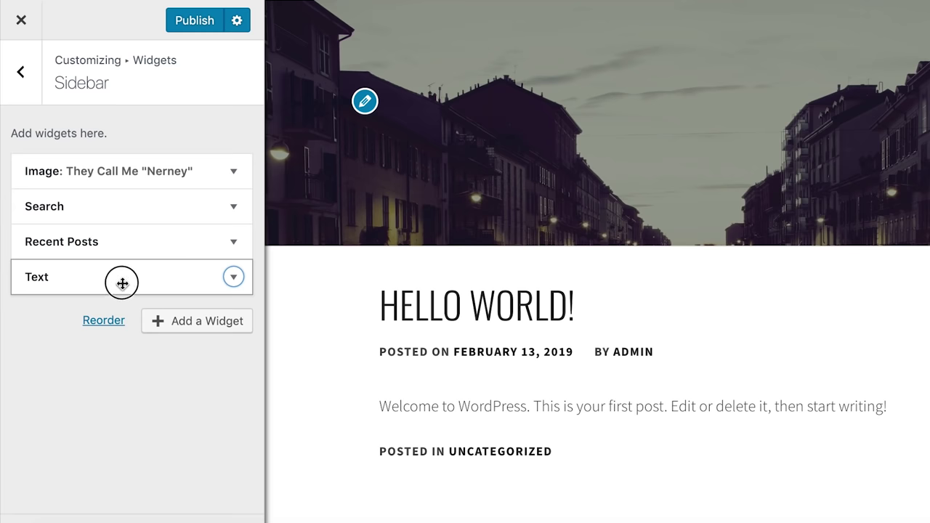
{"action": "left_click_drag", "start_coordinate": [122, 283], "coordinate": [125, 212]}
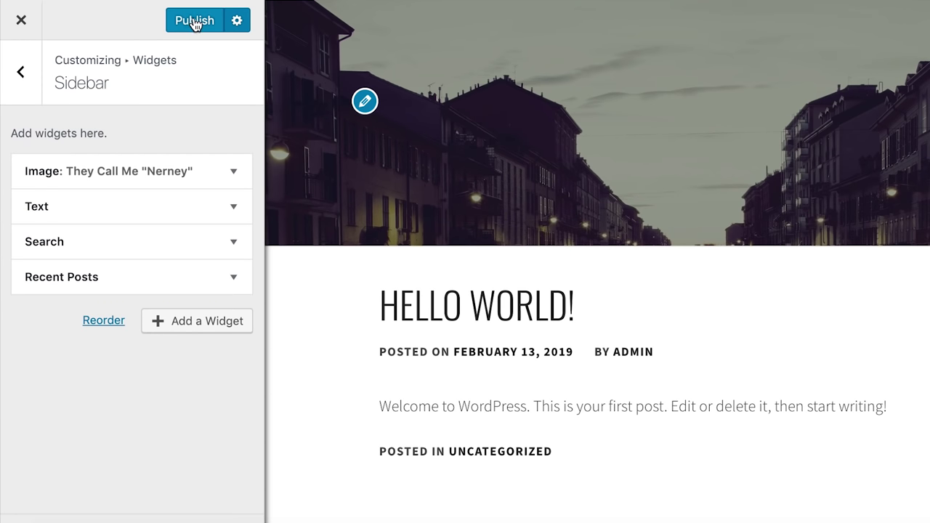
- Publish the widget and reload the live site to see the bio under the Nerney photo
{"action": "left_click", "coordinate": [195, 21]}
{"action": "left_click", "coordinate": [469, 20]}
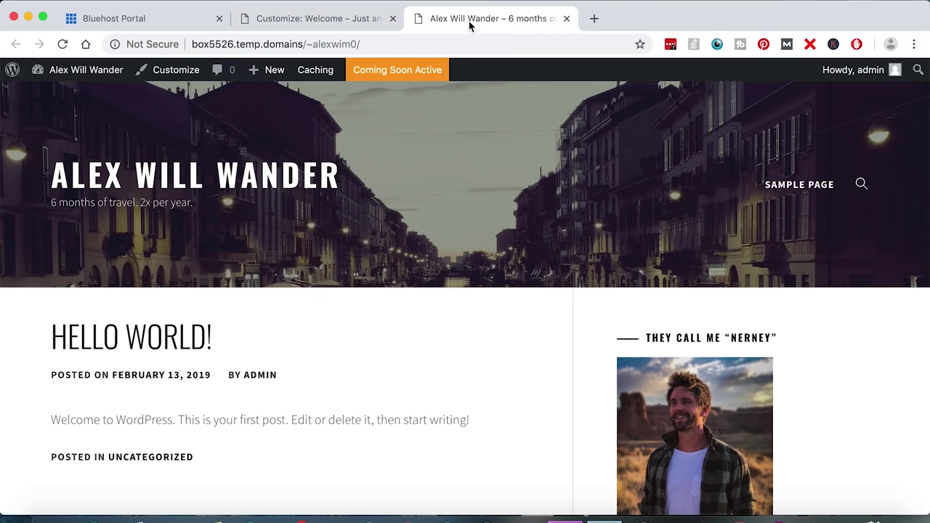
{"action": "left_click", "coordinate": [417, 44]}
{"action": "key", "text": "Return"}
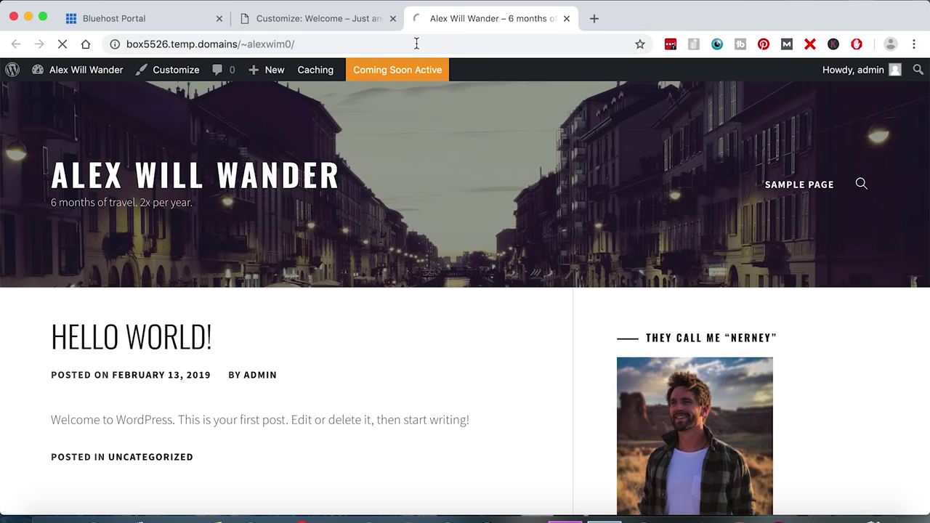
{"action": "scroll", "coordinate": [598, 368], "scroll_direction": "down", "scroll_amount": 5}
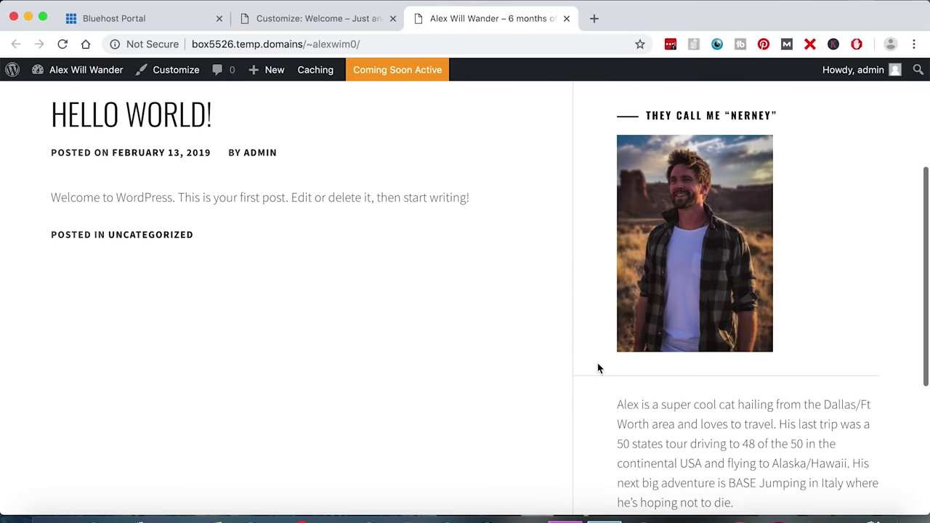
{"action": "scroll", "coordinate": [552, 310], "scroll_direction": "up", "scroll_amount": 3}
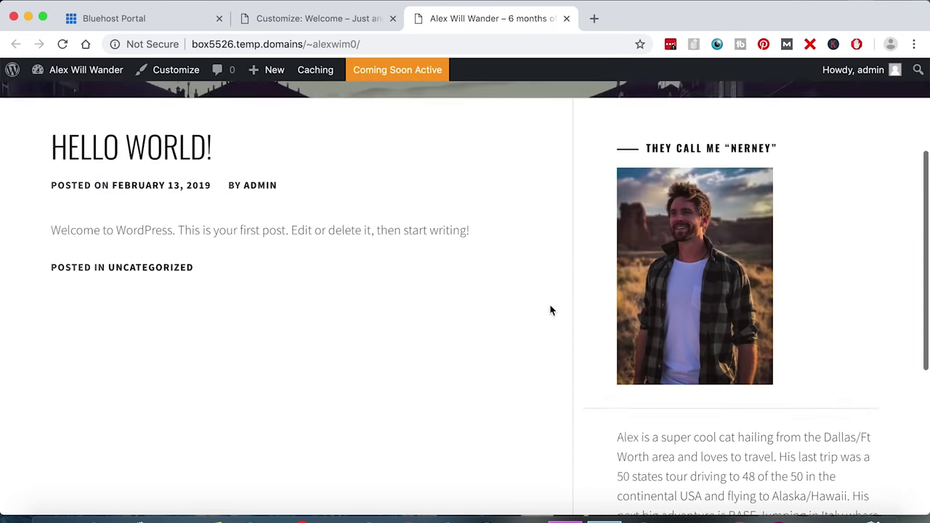